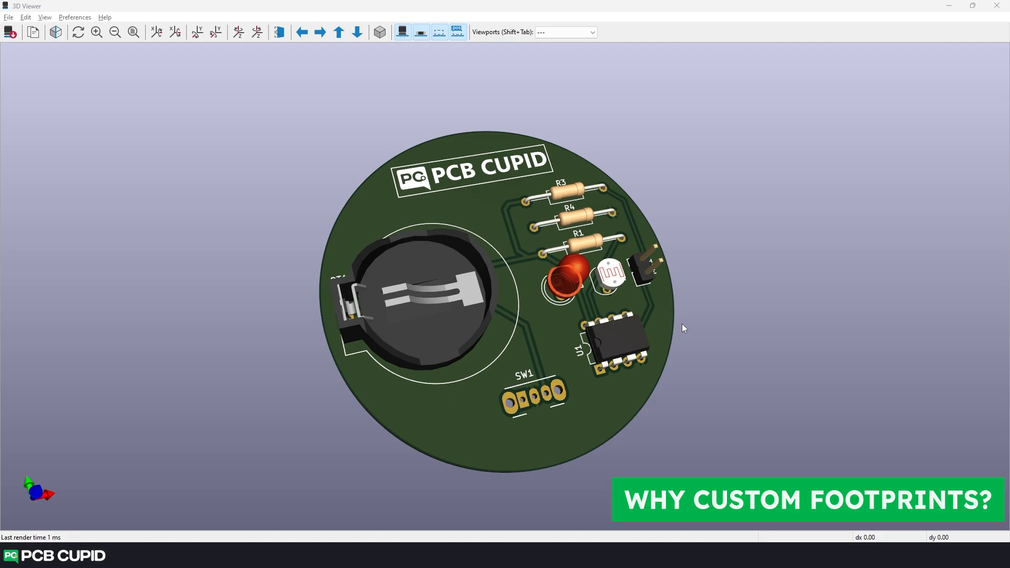
pyautogui.moveTo(684, 327)
pyautogui.mouseDown()
pyautogui.moveTo(667, 311)
pyautogui.moveTo(578, 347)
pyautogui.moveTo(641, 351)
pyautogui.moveTo(667, 336)
pyautogui.mouseUp()
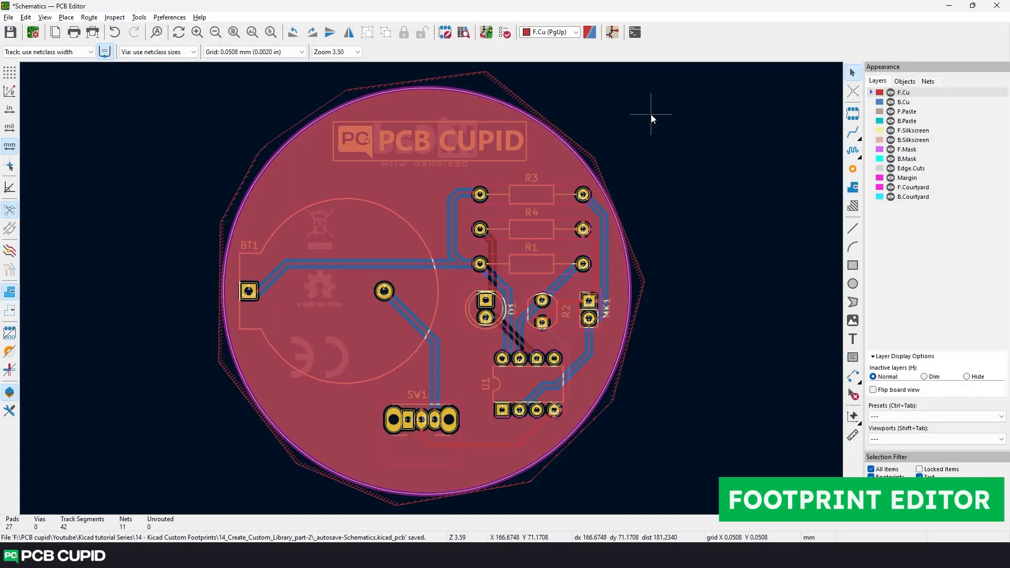
# Switch to the Footprint Editor and create a project-level footprint library named CellHolder_THT in the External Libraries folder.
pyautogui.click(444, 33)
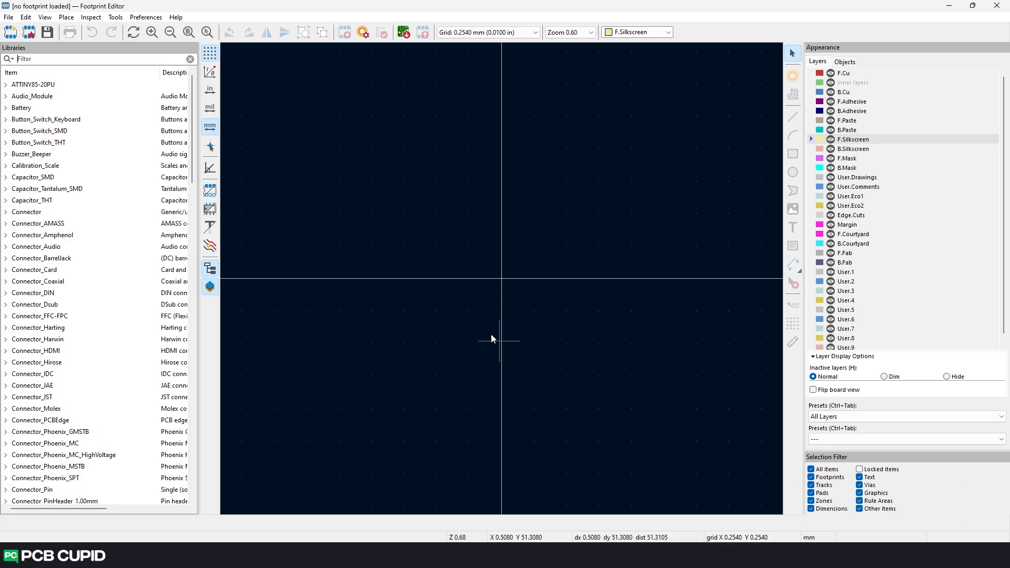
pyautogui.click(8, 17)
pyautogui.click(29, 33)
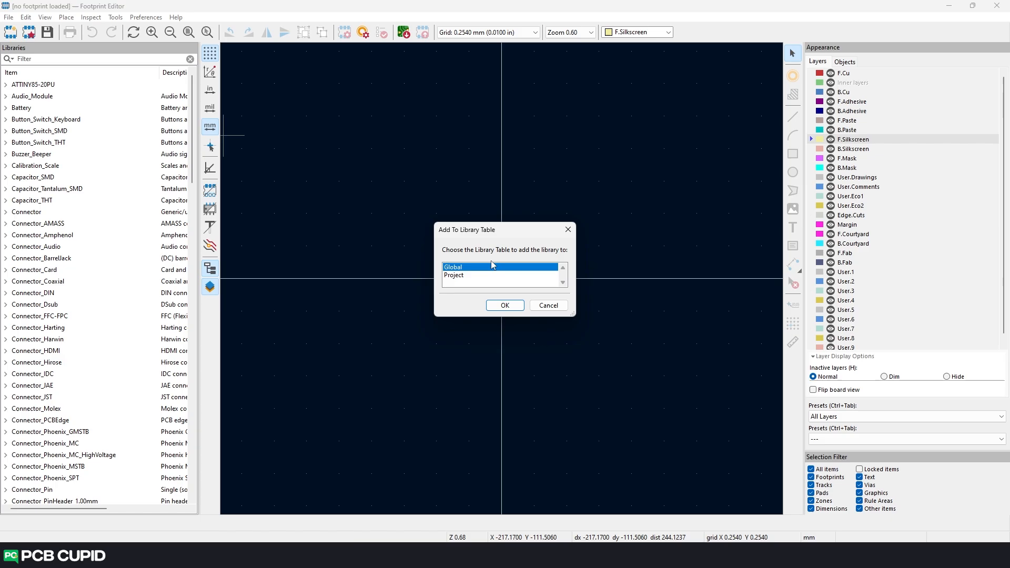
pyautogui.click(489, 275)
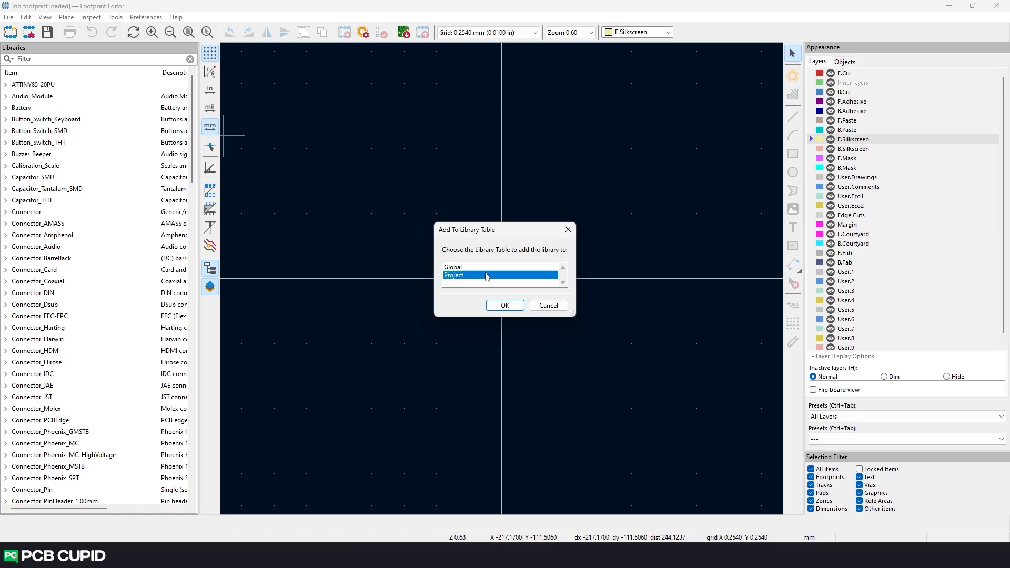
pyautogui.click(505, 306)
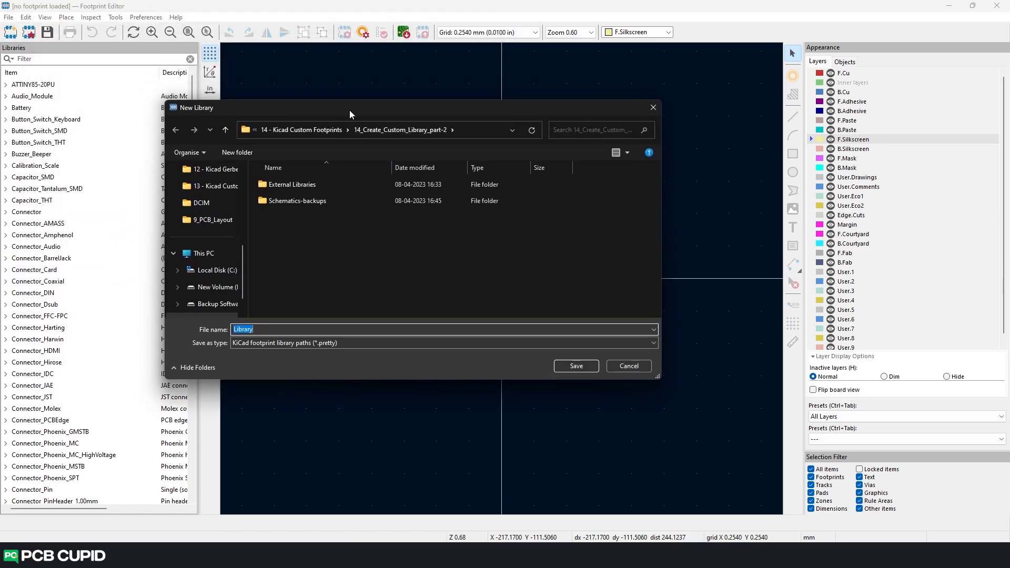
pyautogui.doubleClick(292, 184)
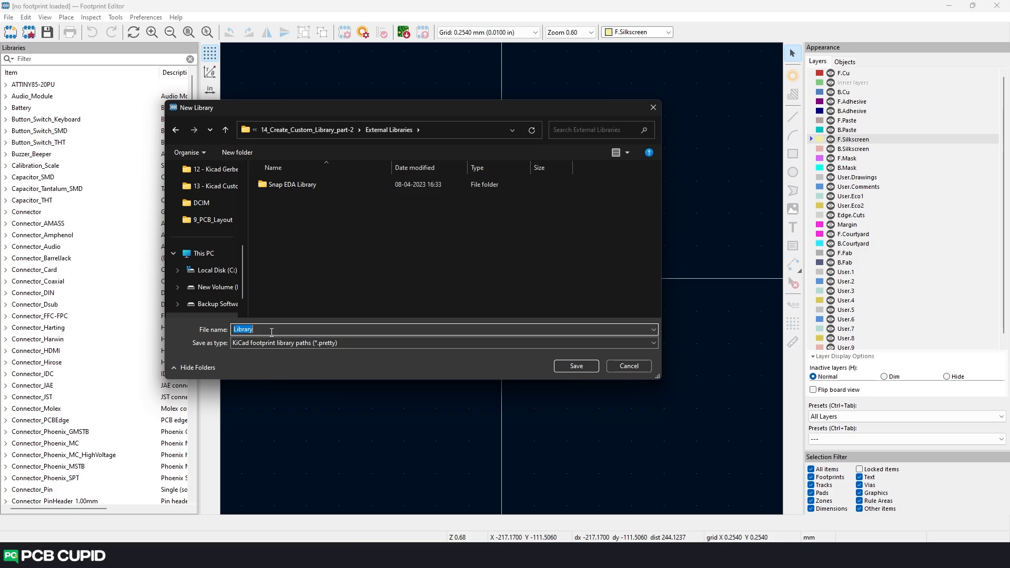
pyautogui.write('CellHolder_THT')
pyautogui.click(586, 365)
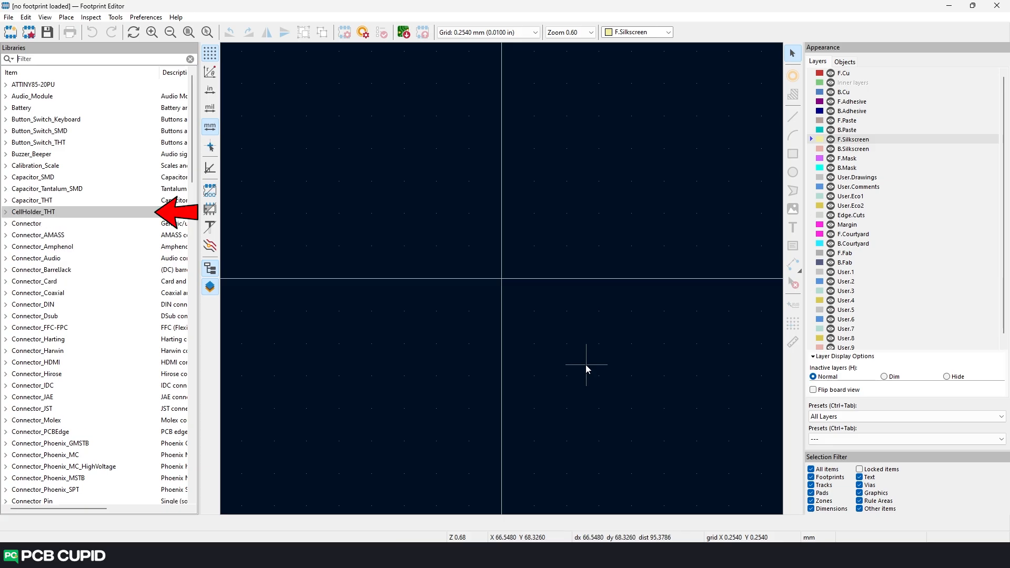
# Create a through-hole footprint named CellHolder_CR2032 in the CellHolder_THT library.
pyautogui.click(34, 213)
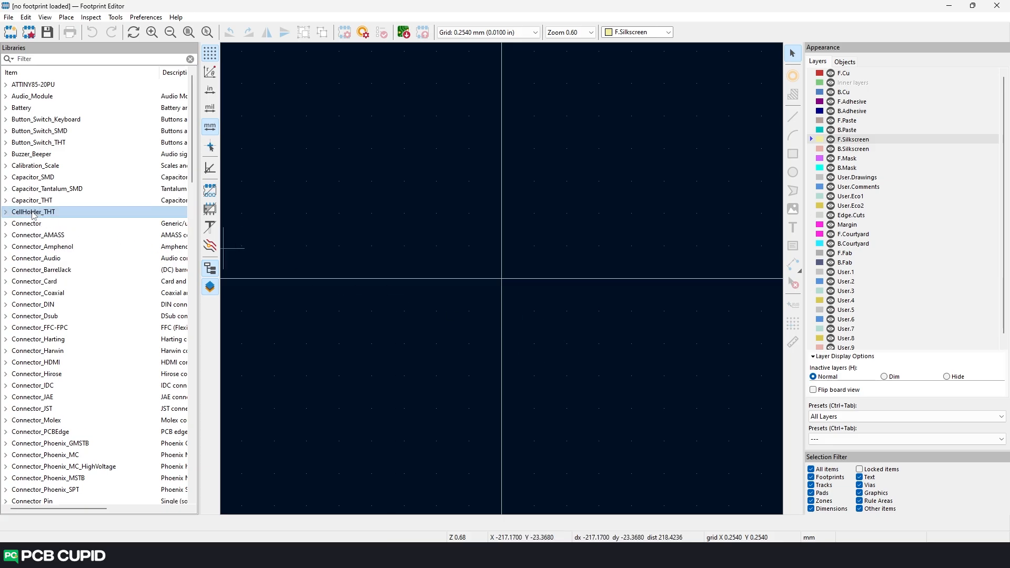
pyautogui.click(12, 40)
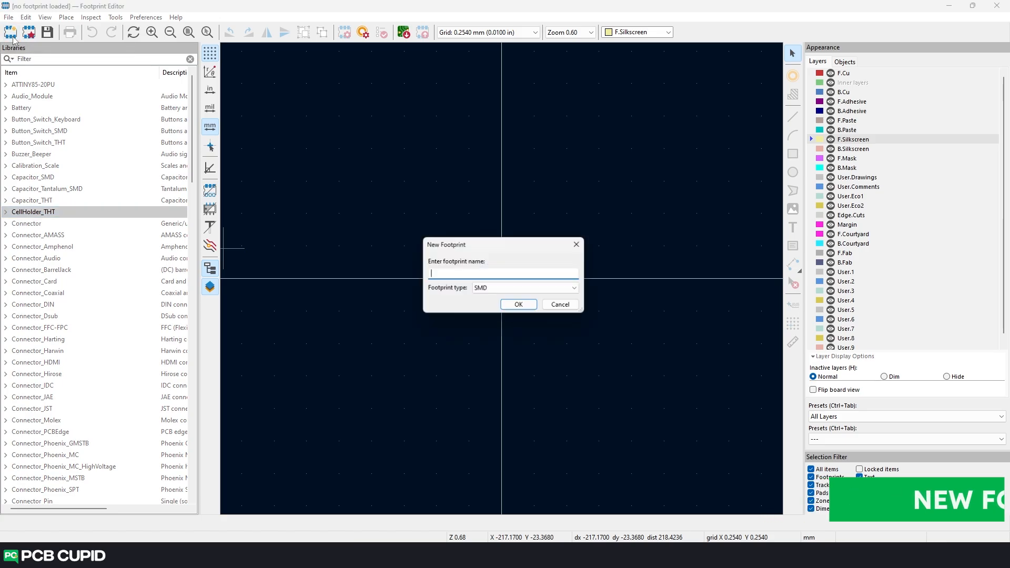
pyautogui.write('CellHolder')
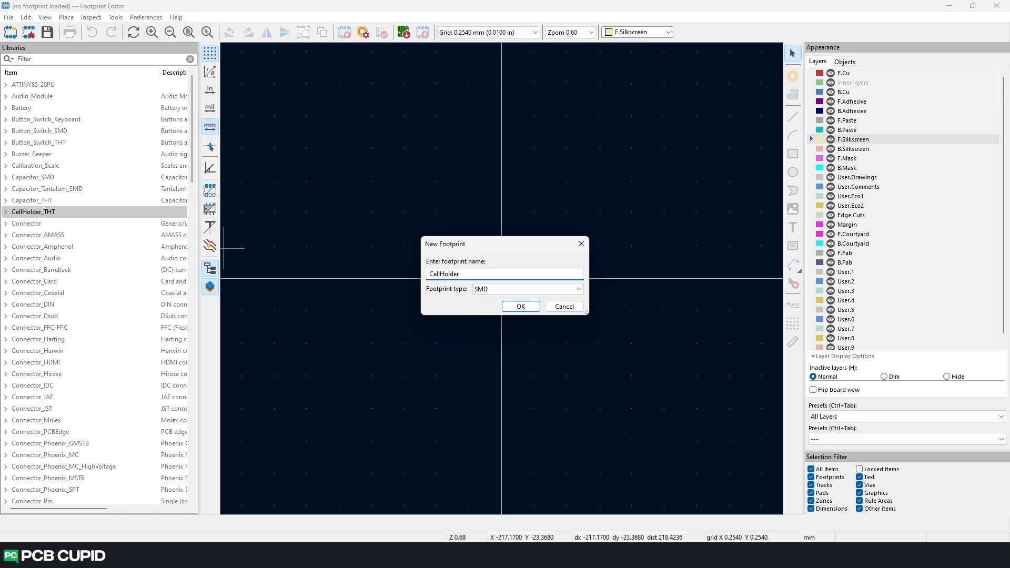
pyautogui.write('_CR2032')
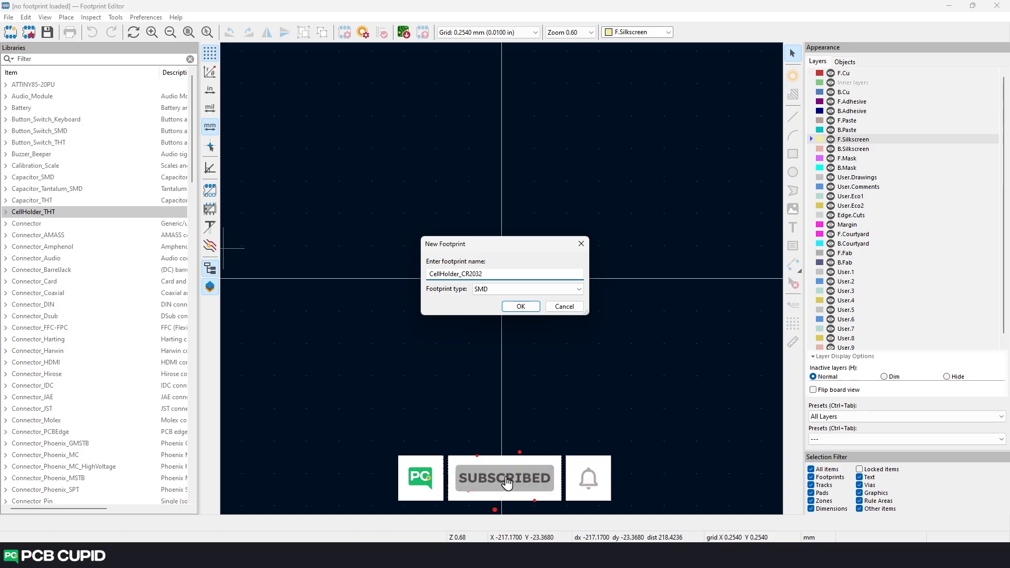
pyautogui.click(510, 292)
pyautogui.click(502, 302)
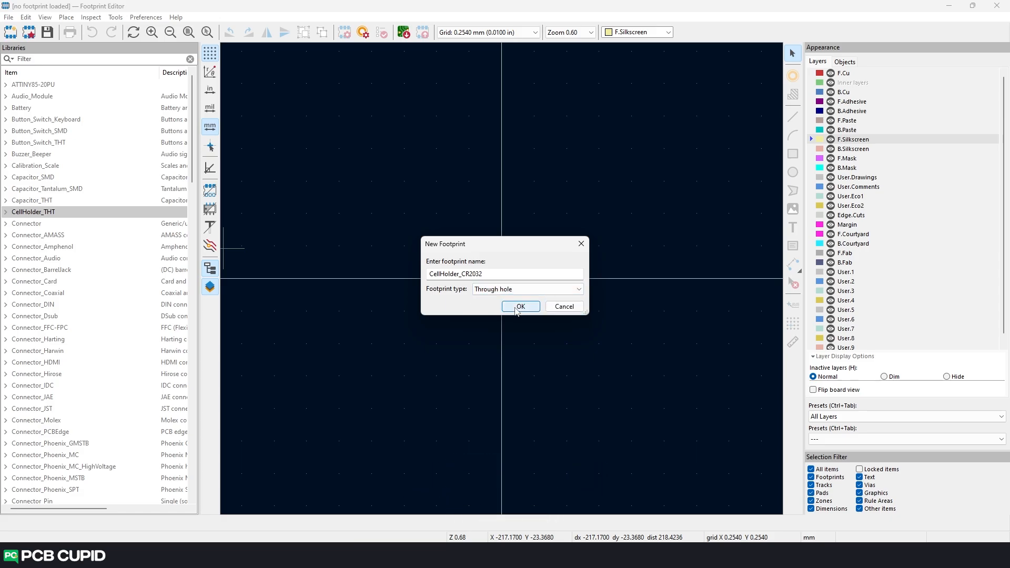
pyautogui.click(519, 307)
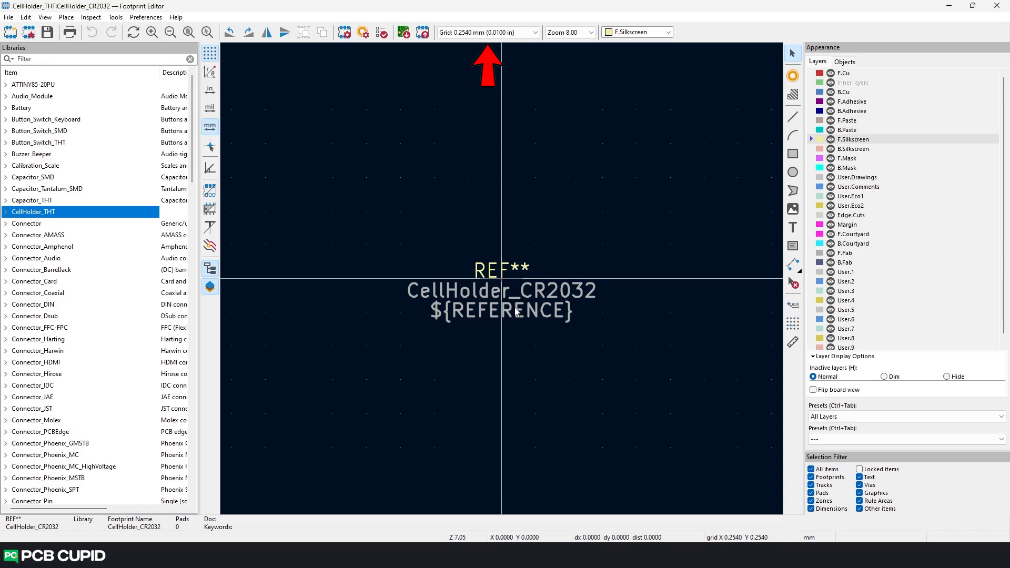
# Set the units to millimetres and move the three footprint text labels together up above the origin.
pyautogui.click(210, 109)
pyautogui.click(210, 127)
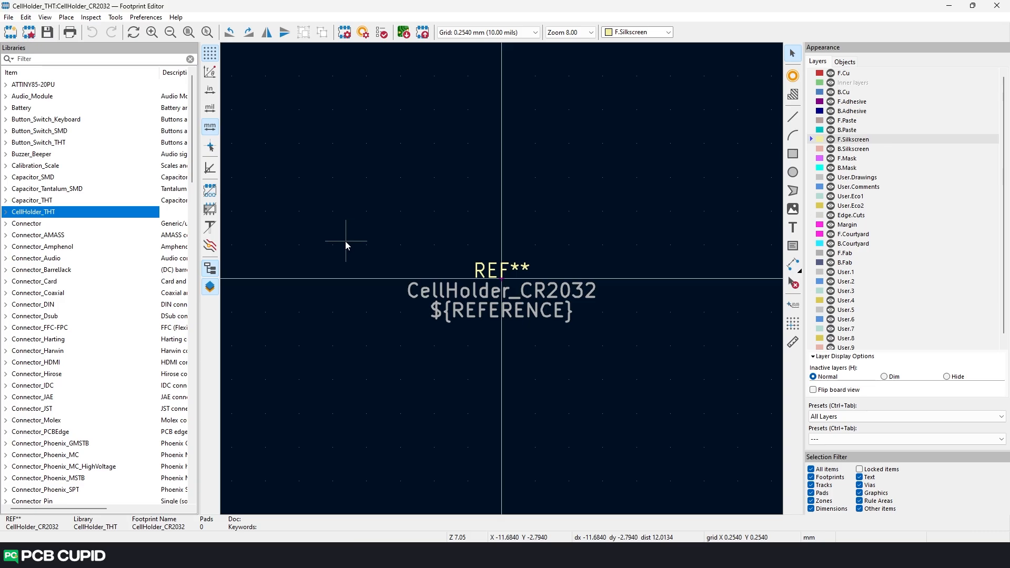
pyautogui.moveTo(345, 241); pyautogui.dragTo(725, 399)
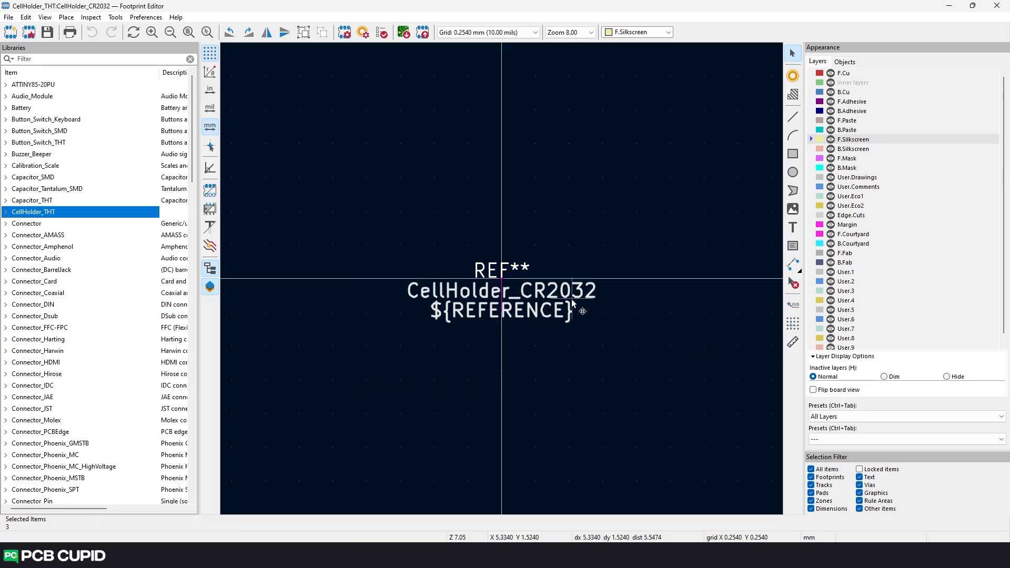
pyautogui.scroll(-3, 563, 310)
pyautogui.moveTo(477, 280); pyautogui.dragTo(478, 195)
pyautogui.scroll(2, 480, 299)
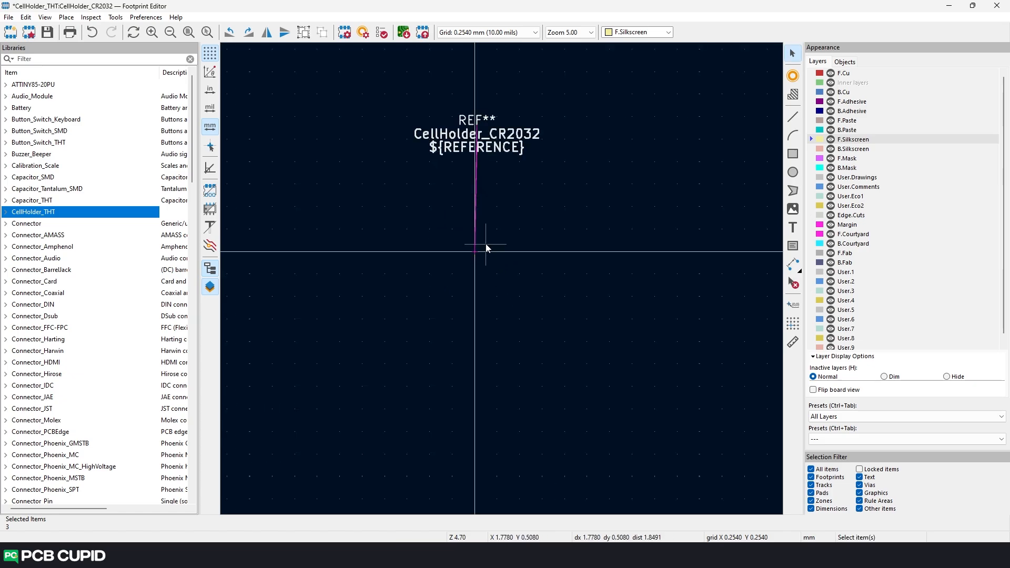
pyautogui.moveTo(483, 227); pyautogui.dragTo(516, 293, button='middle')
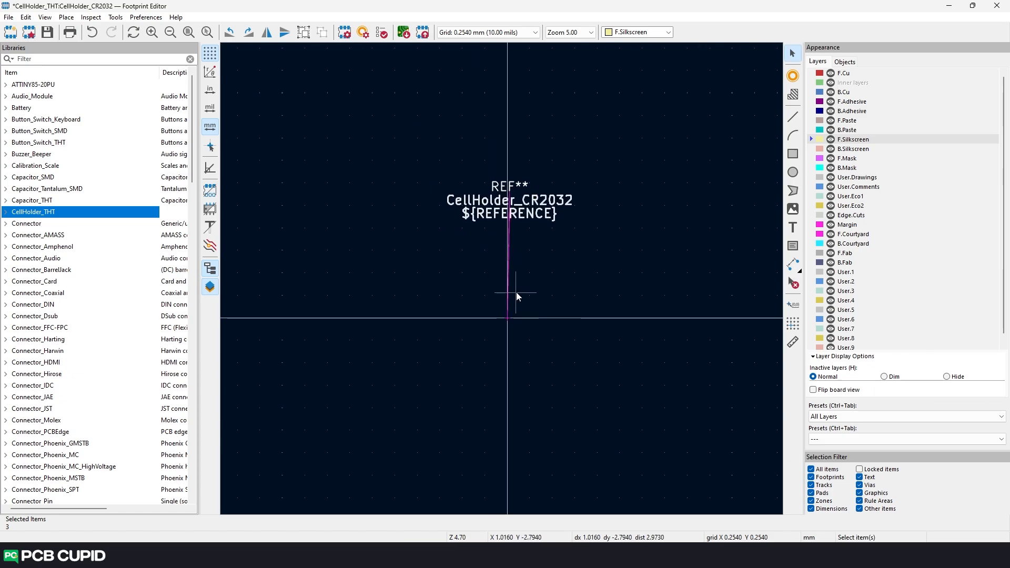
# Draw a circle on F.Silkscreen centred on the origin with a radius of about 11.68 mm.
pyautogui.click(793, 174)
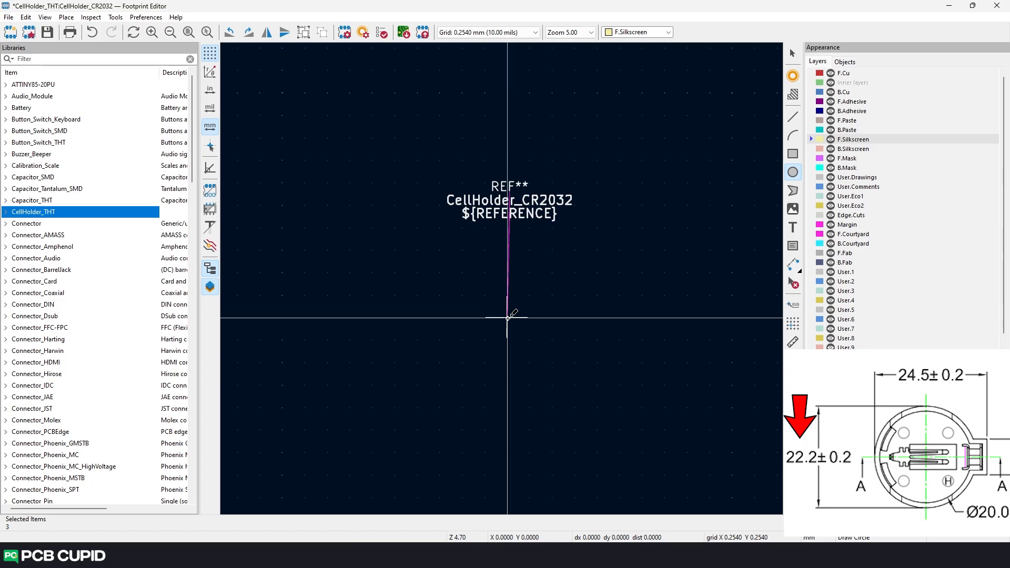
pyautogui.click(507, 318)
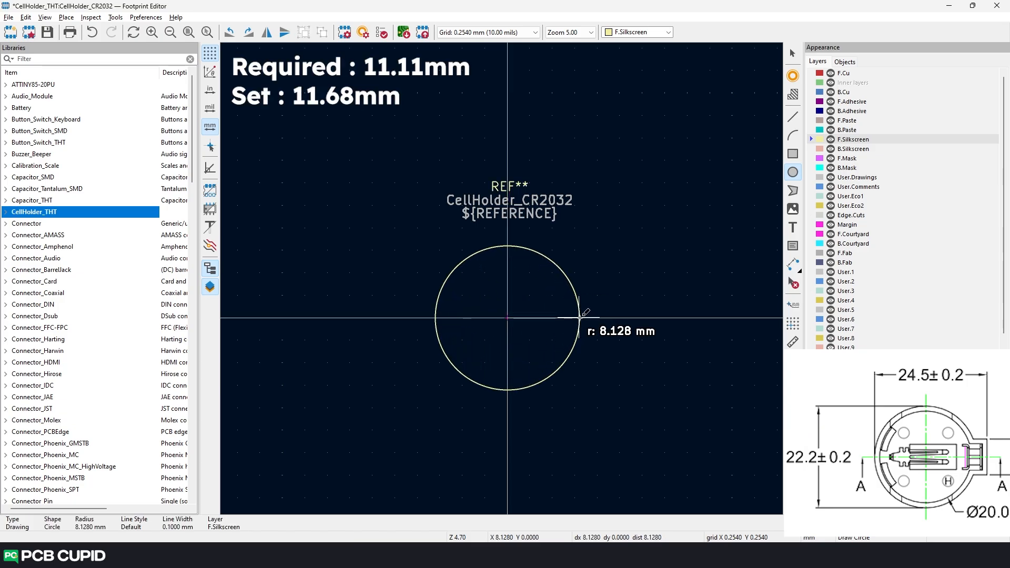
pyautogui.click(610, 317)
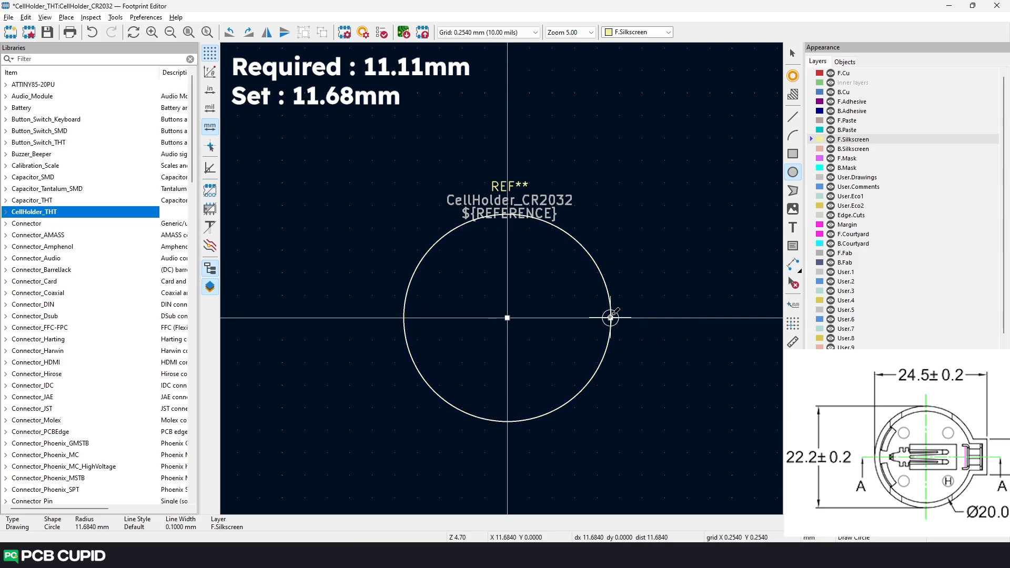
# Set the silkscreen circle's line width to 0.15 mm.
pyautogui.rightClick(611, 317)
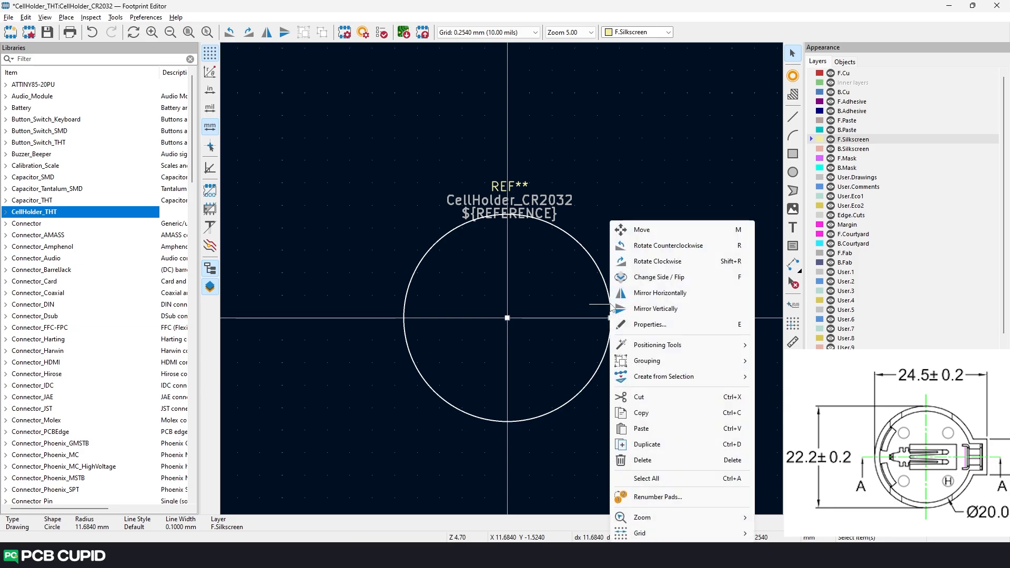
pyautogui.click(649, 325)
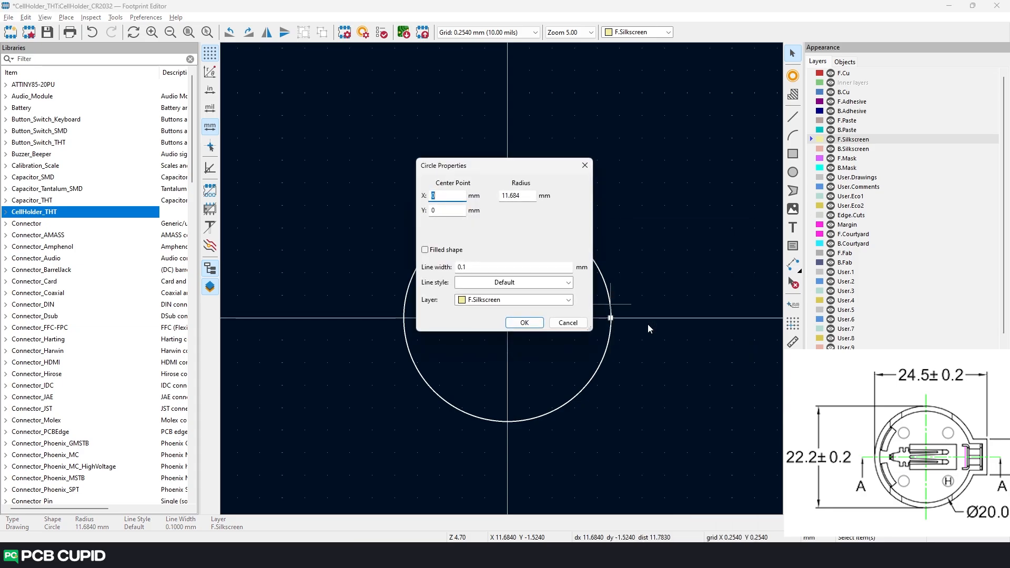
pyautogui.click(478, 268)
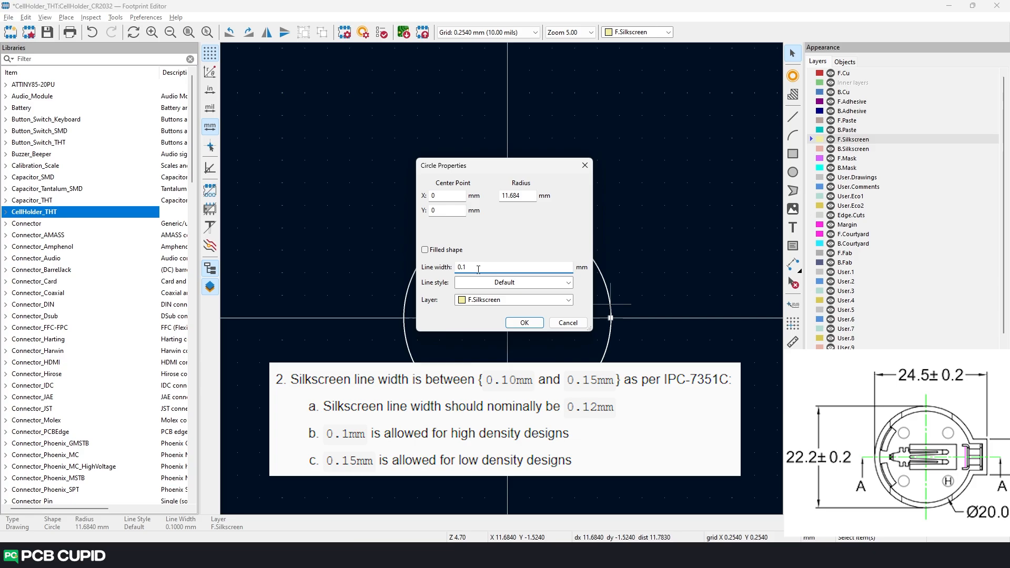
pyautogui.write('5')
pyautogui.click(524, 322)
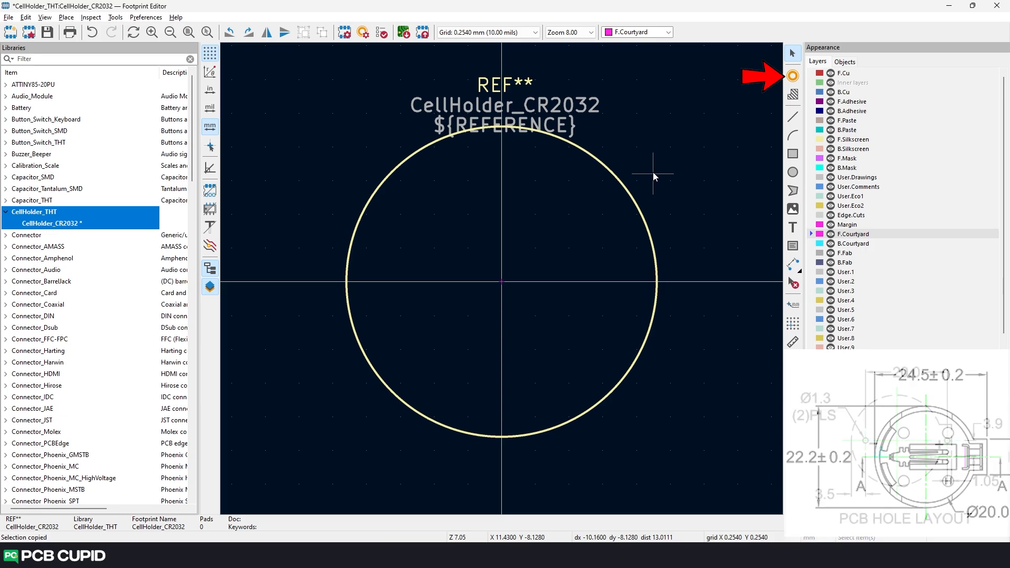
# Place two pads on the horizontal axis inside the circle, about 7.6 mm left and about 8.6 mm right of the origin.
pyautogui.hotkey('ctrl', 'shift', 'p')
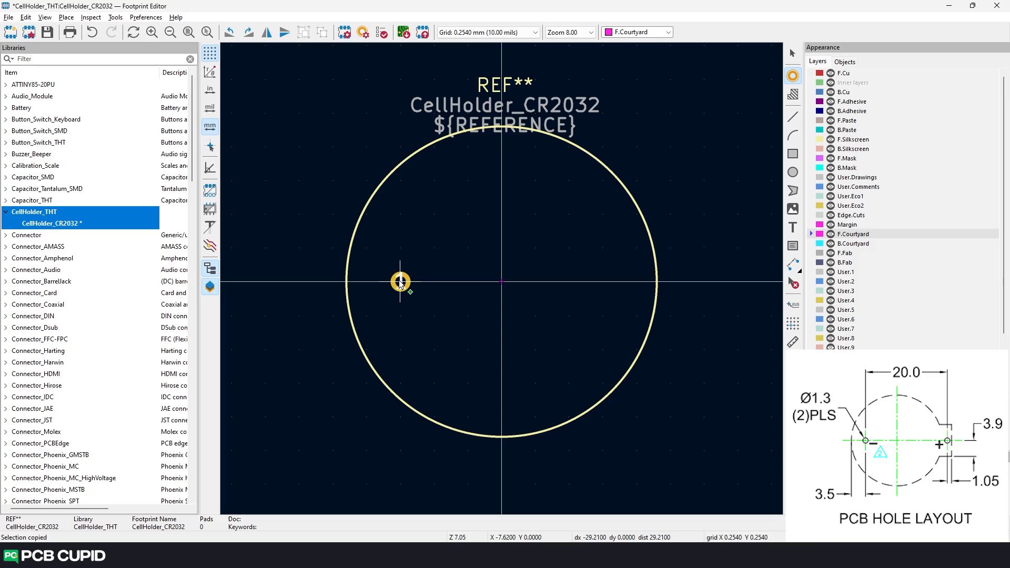
pyautogui.click(399, 282)
pyautogui.click(616, 281)
pyautogui.press('Escape')
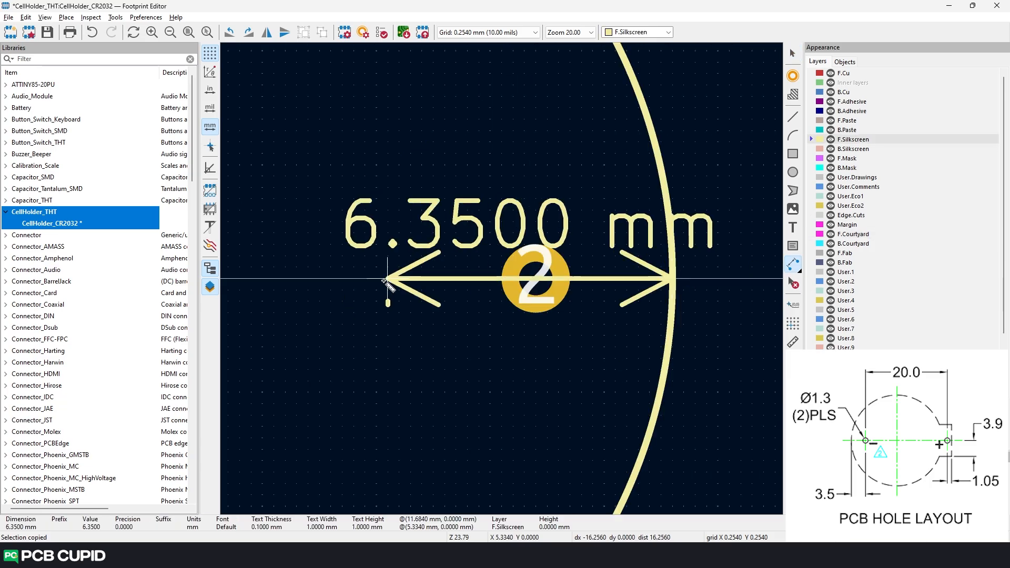
# Dimension inward from the circle's right edge to position pad 2 about 3.5 mm inside it, with pad 1 about 20 mm from pad 2.
pyautogui.scroll(-3, 519, 415)
pyautogui.scroll(3, 554, 295)
pyautogui.scroll(-3, 502, 279)
pyautogui.scroll(-1, 502, 279)
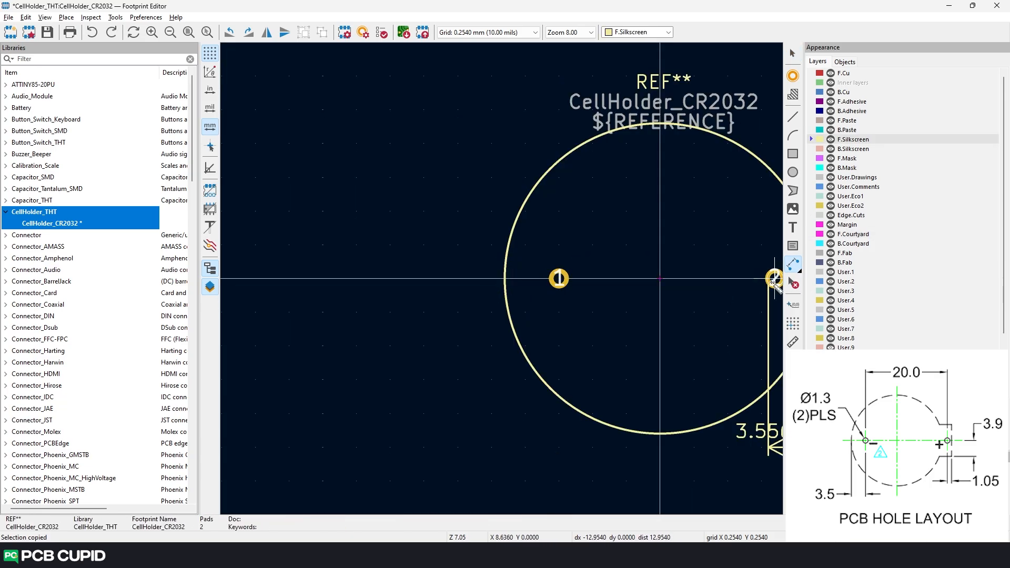
pyautogui.scroll(4, 586, 280)
pyautogui.press('Escape')
pyautogui.scroll(-6, 406, 261)
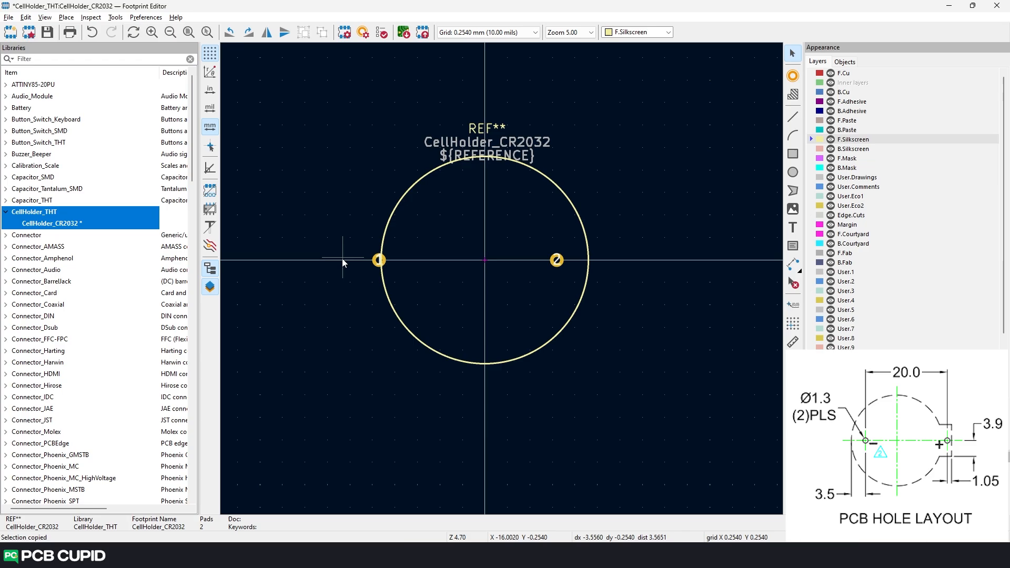
# Draw the lower half of the terminal outline left of pad 1, about 4.06 mm down from the horizontal axis and about 2.29 mm across to the circle.
pyautogui.scroll(2, 407, 261)
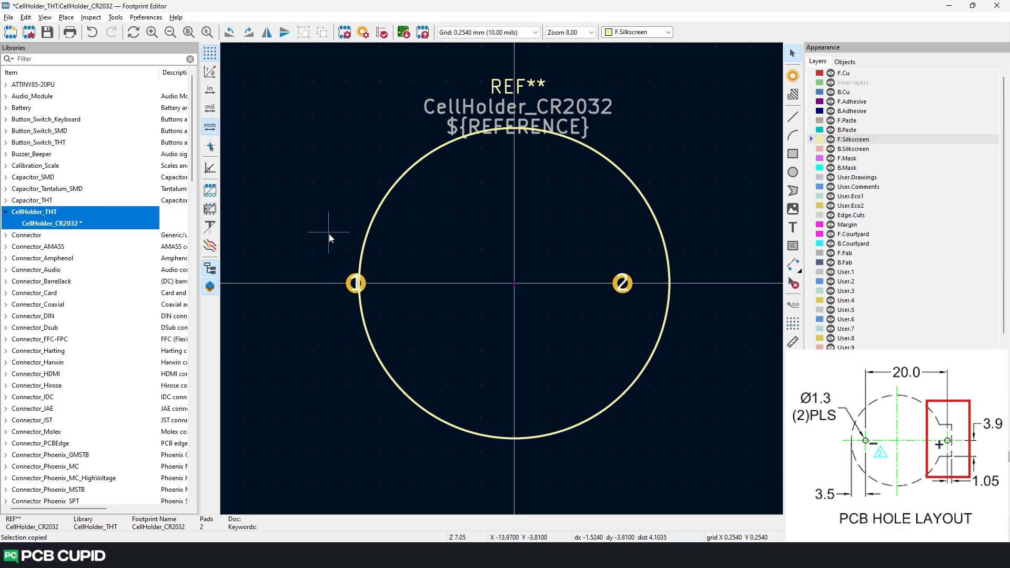
pyautogui.click(794, 119)
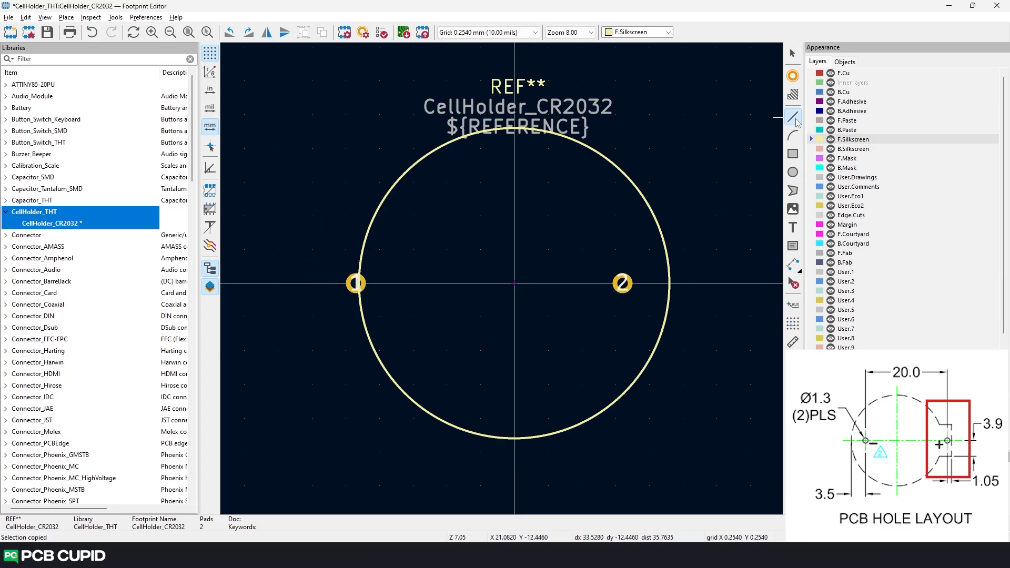
pyautogui.click(509, 194)
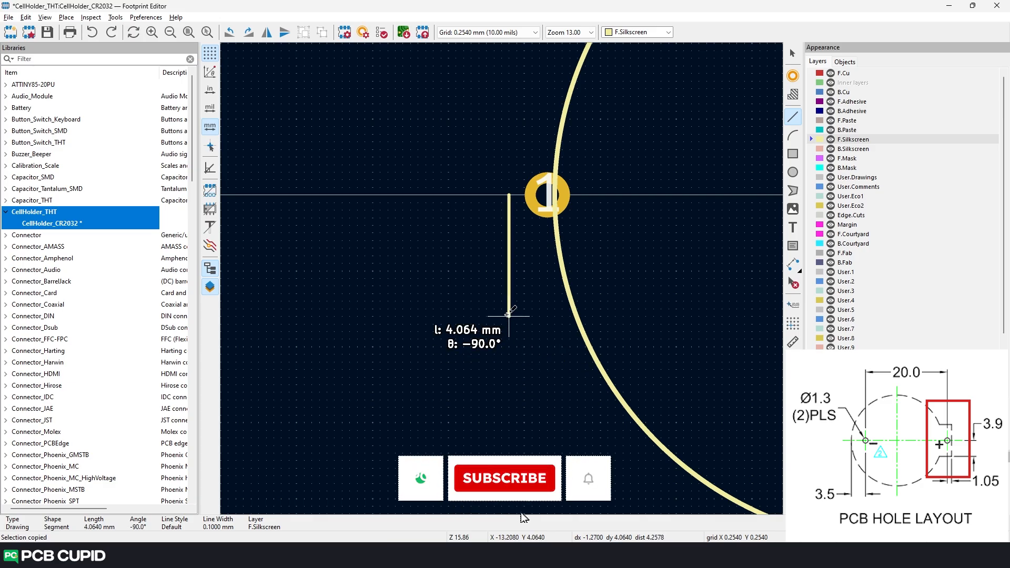
pyautogui.click(509, 316)
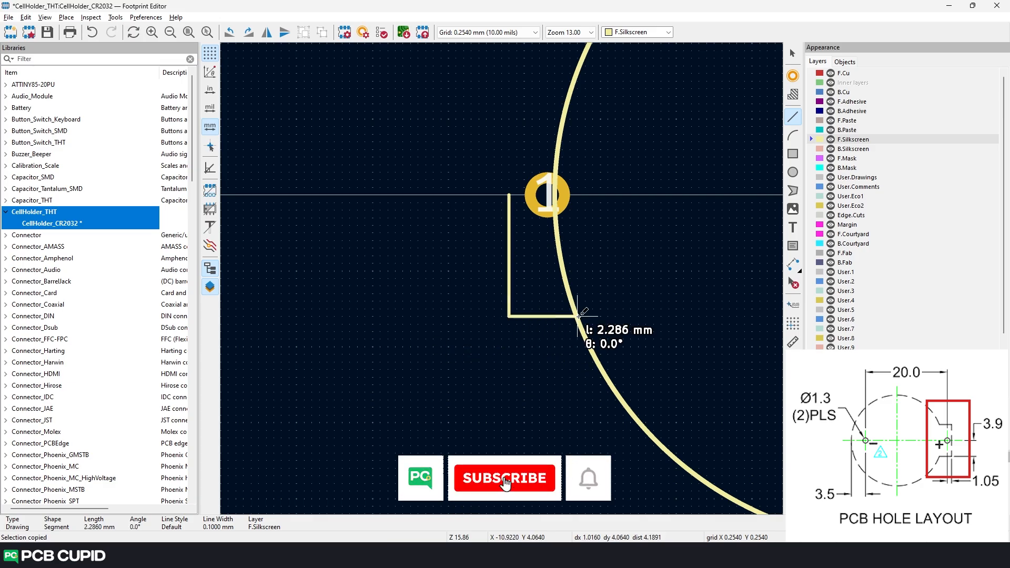
pyautogui.doubleClick(577, 316)
# Draw the matching upper half of the terminal outline, up from the horizontal axis left of pad 1 and across to the circle.
pyautogui.moveTo(578, 186); pyautogui.dragTo(558, 373, button='middle')
pyautogui.click(491, 382)
pyautogui.click(490, 259)
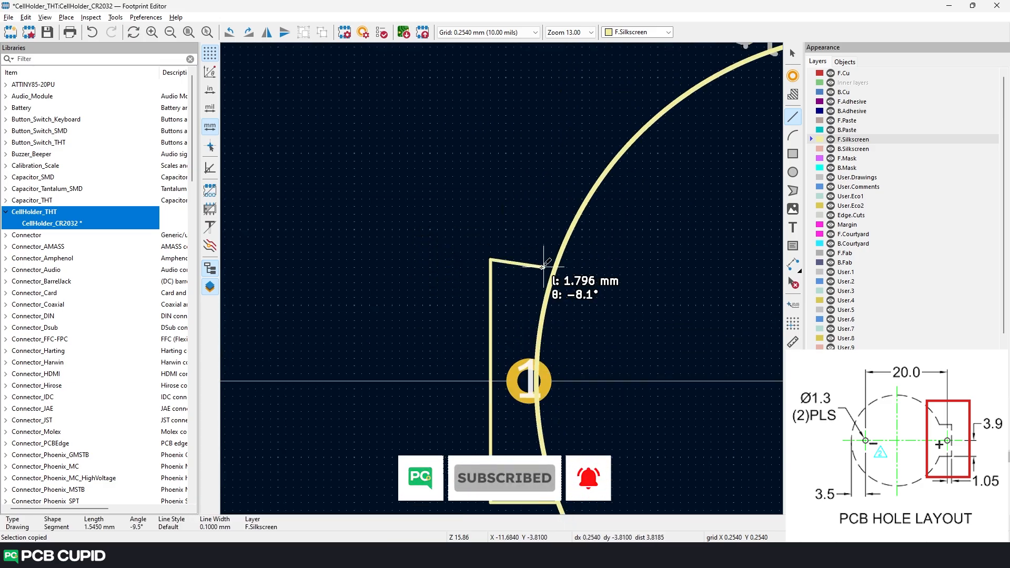
pyautogui.doubleClick(556, 259)
pyautogui.scroll(-2, 547, 343)
pyautogui.press('Escape')
pyautogui.click(499, 276)
pyautogui.scroll(1, 631, 287)
pyautogui.scroll(-1, 401, 279)
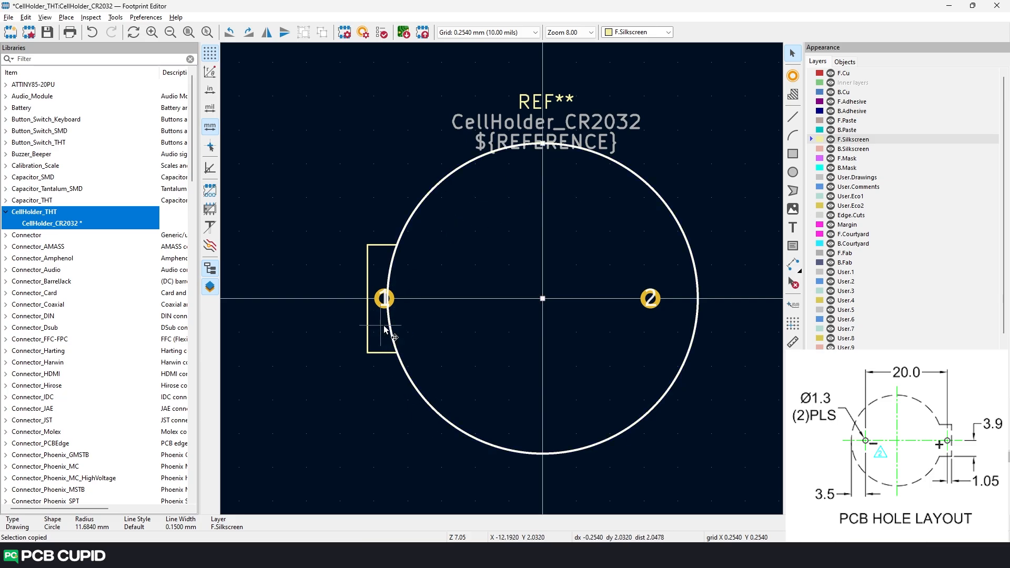
pyautogui.click(487, 331)
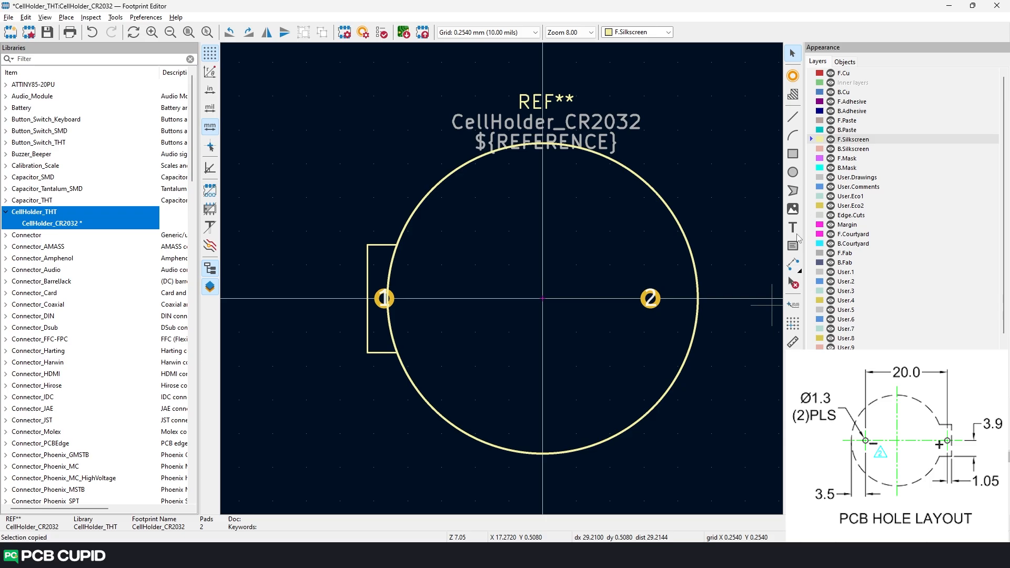
# Draw a silkscreen arc about 11.65 mm in radius around the origin, joining the terminal outline's upper and lower ends, and delete the full circle.
pyautogui.click(392, 339)
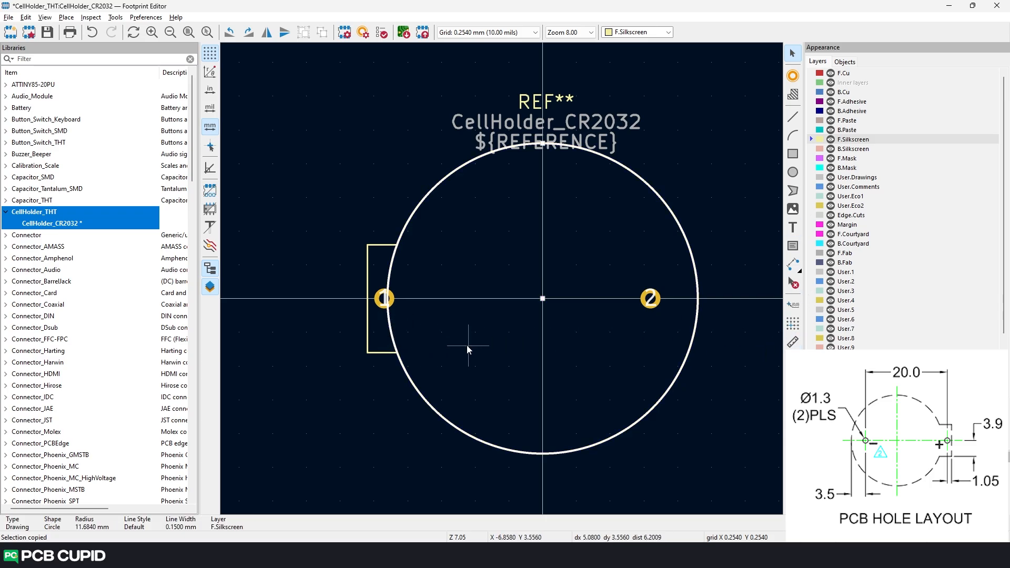
pyautogui.press('Escape')
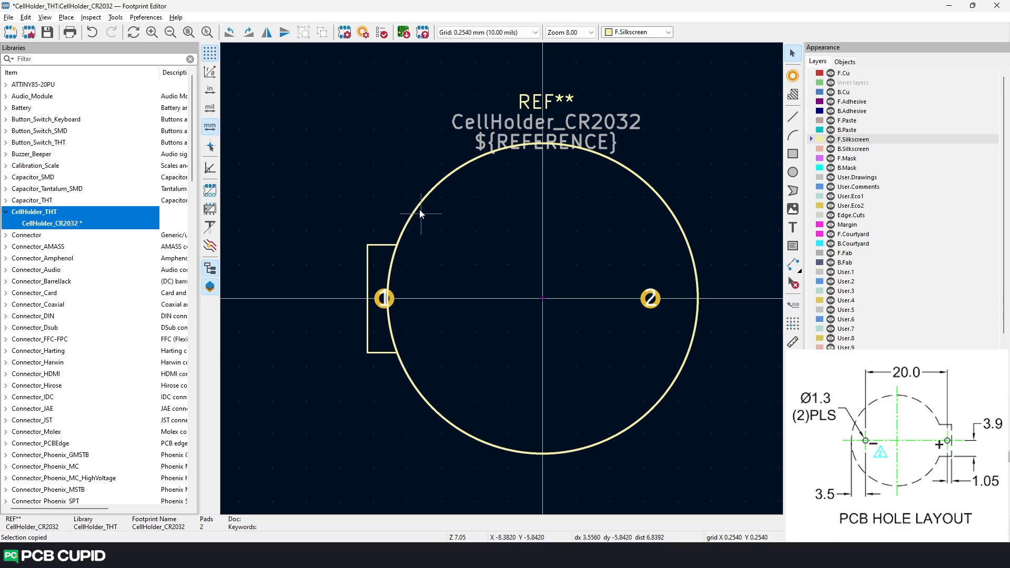
pyautogui.click(793, 135)
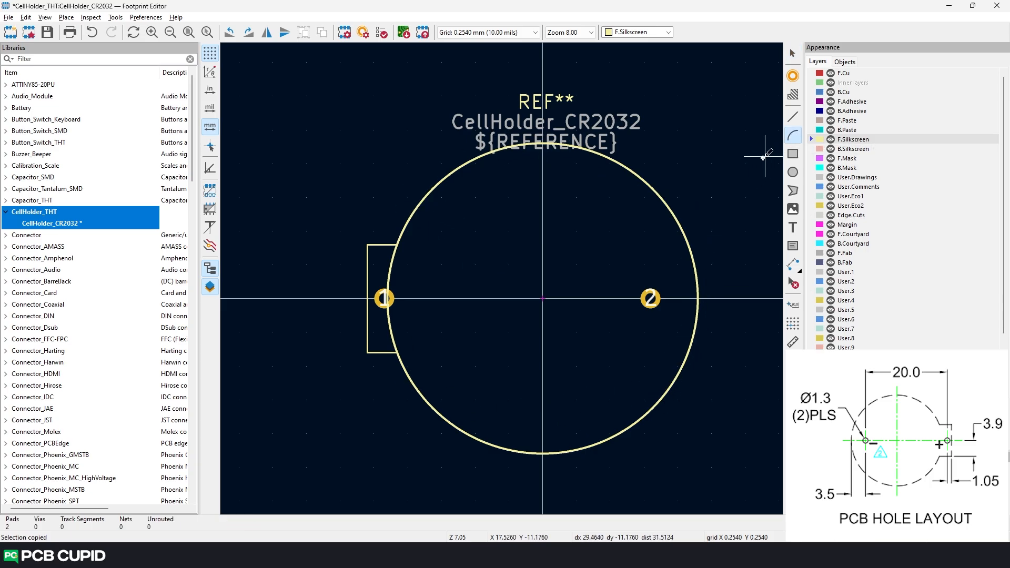
pyautogui.click(543, 298)
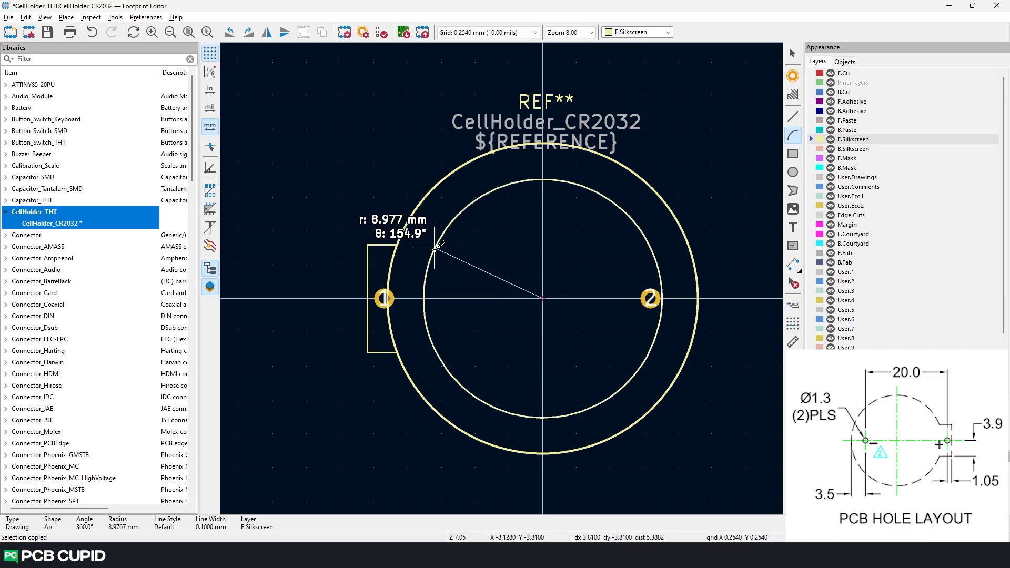
pyautogui.click(397, 244)
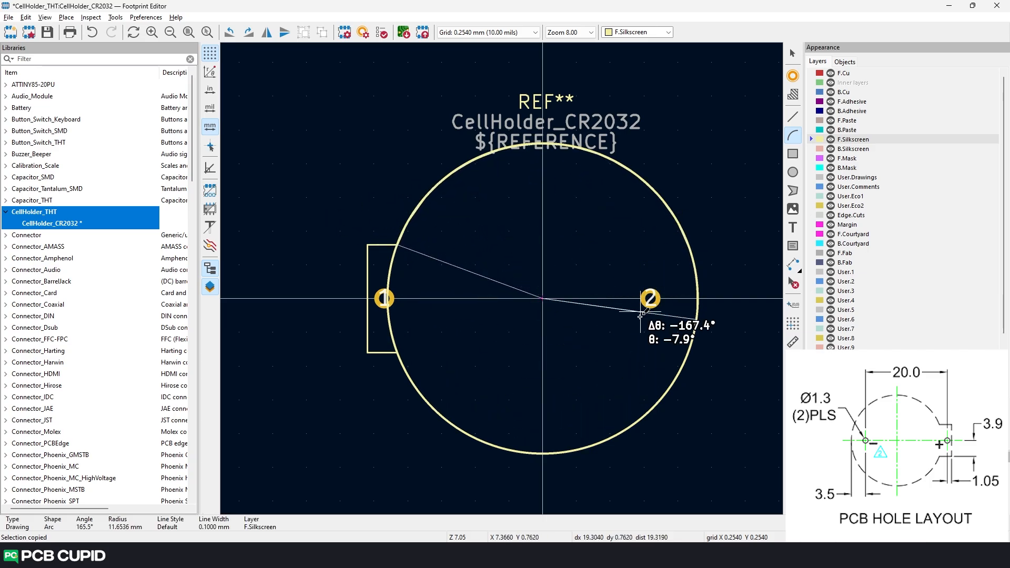
pyautogui.click(397, 352)
pyautogui.press('Escape')
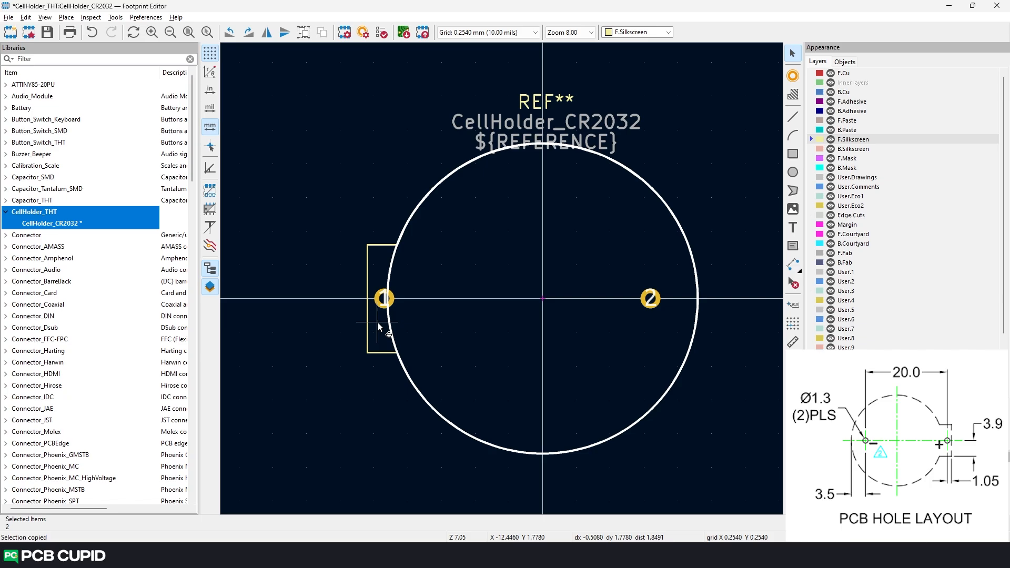
pyautogui.click(417, 324)
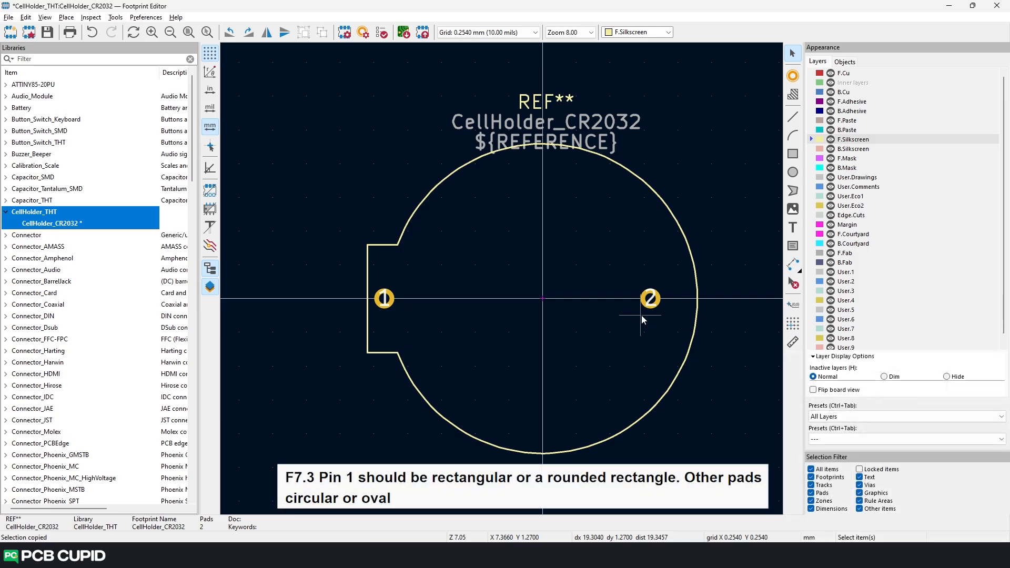
# Set the shape of pad 1 to Rectangular.
pyautogui.click(391, 298)
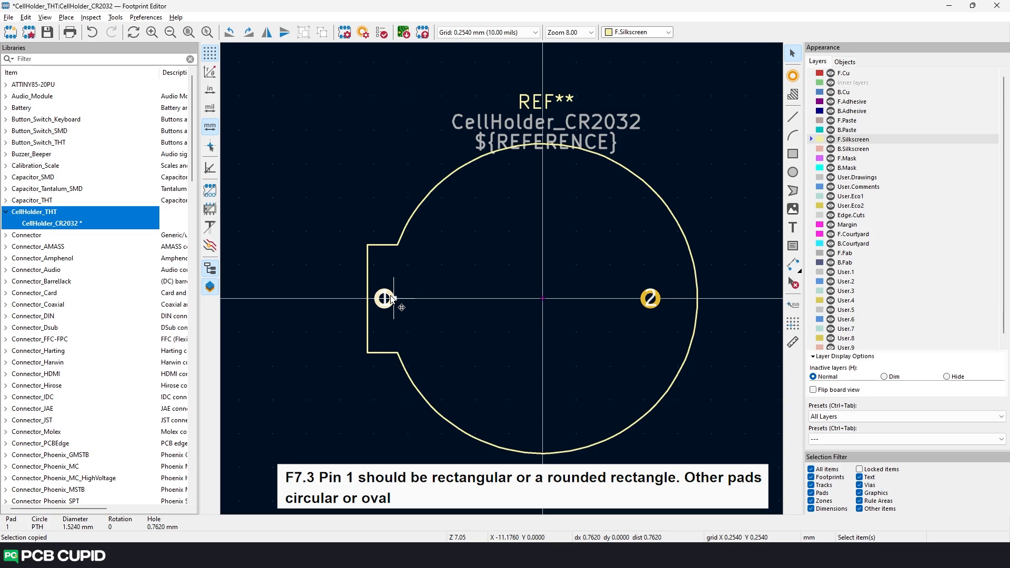
pyautogui.doubleClick(391, 298)
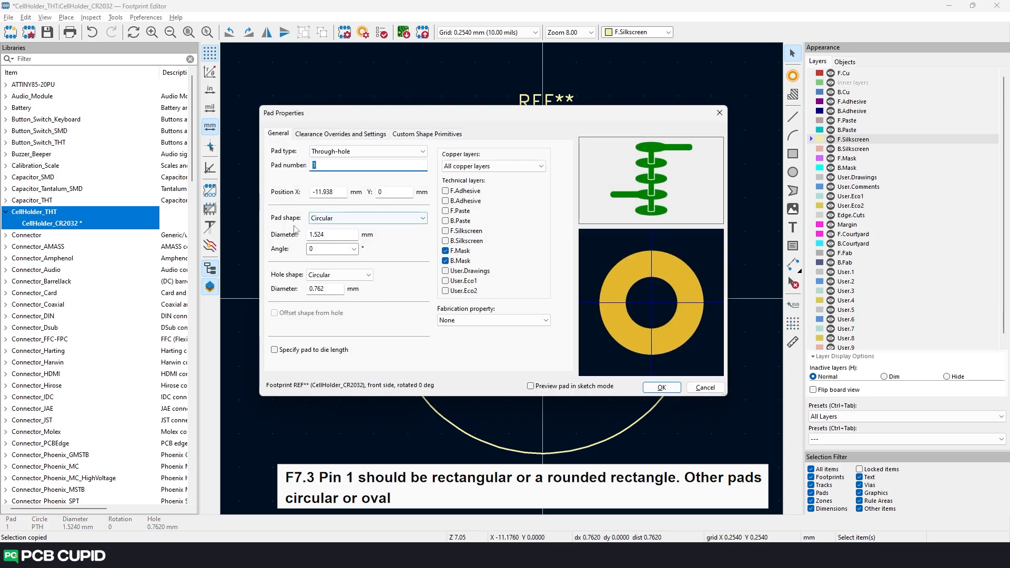
pyautogui.click(363, 218)
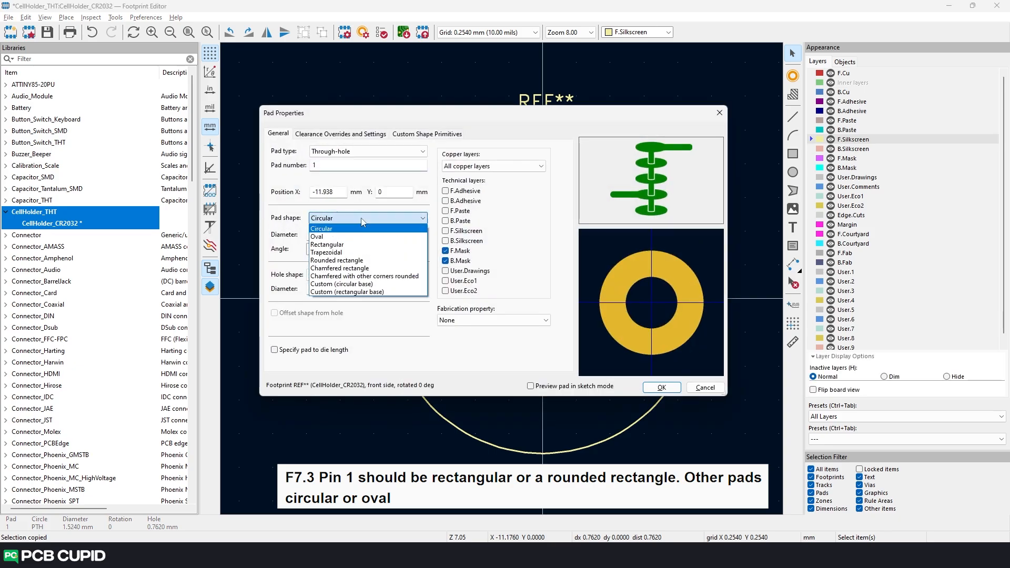
pyautogui.click(357, 245)
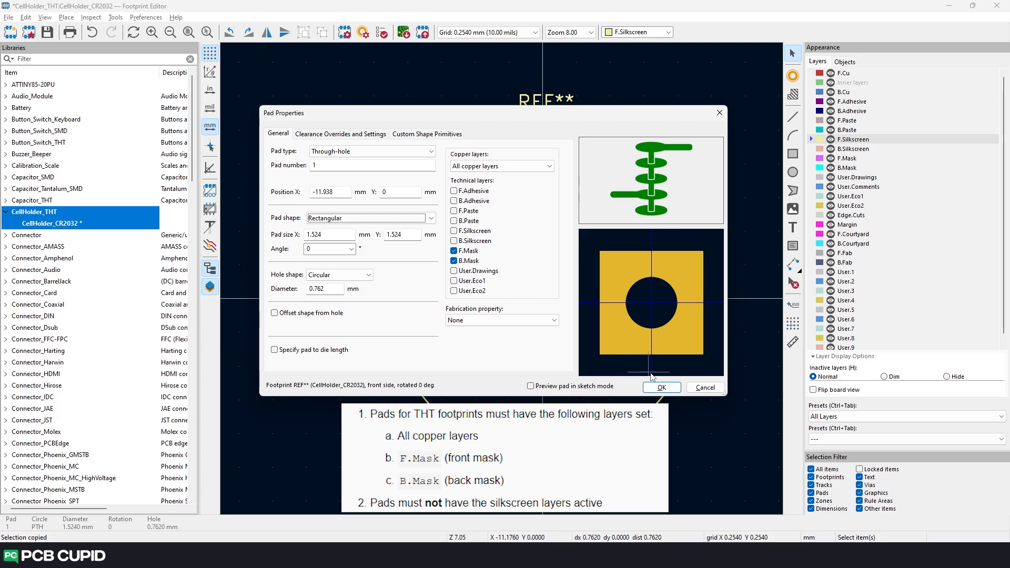
pyautogui.click(662, 388)
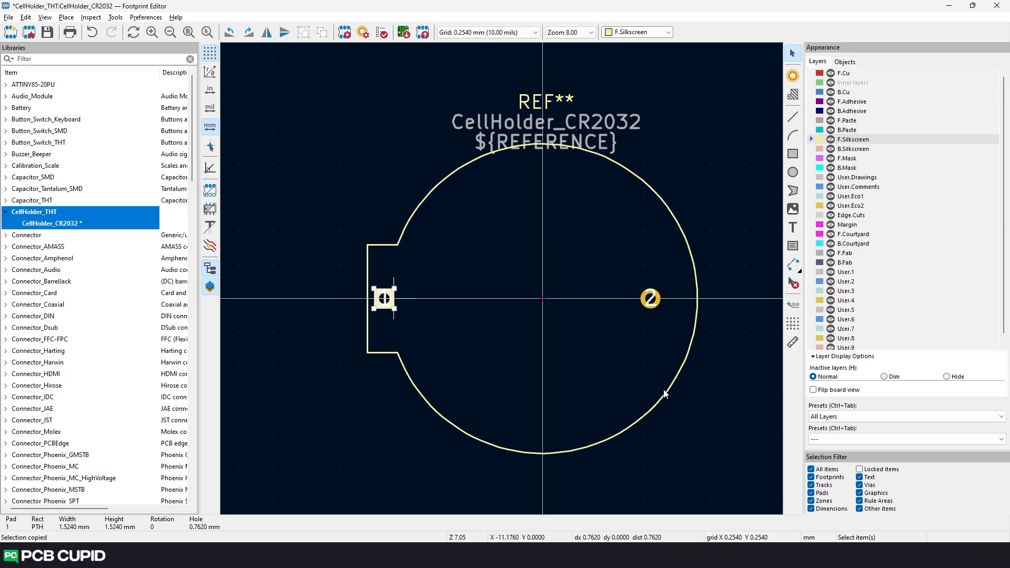
# Draw an F.Courtyard arc about 12 mm in radius around the origin, just outside the silkscreen arc and ending beside the terminal outline.
pyautogui.click(842, 235)
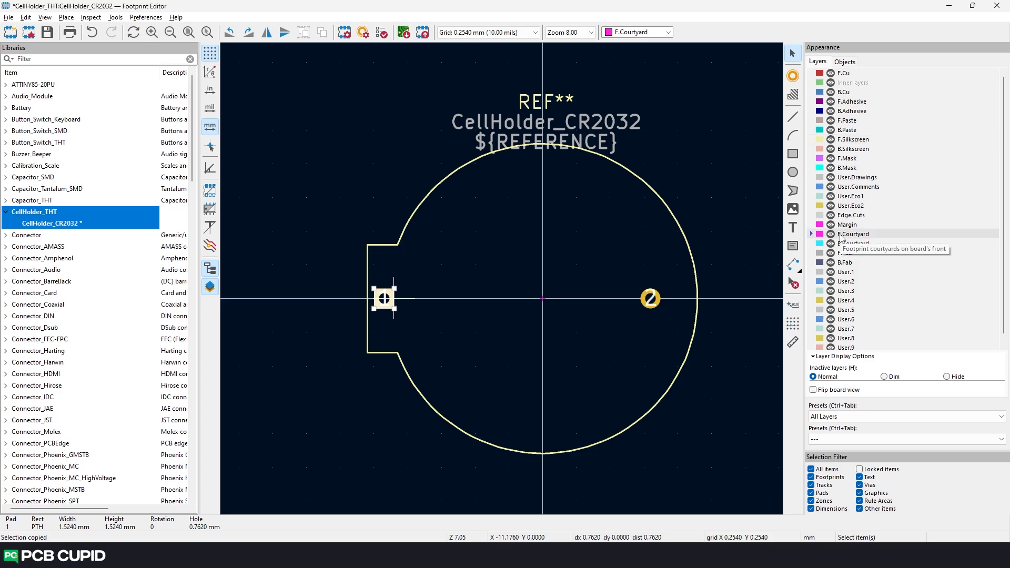
pyautogui.click(793, 136)
pyautogui.click(542, 298)
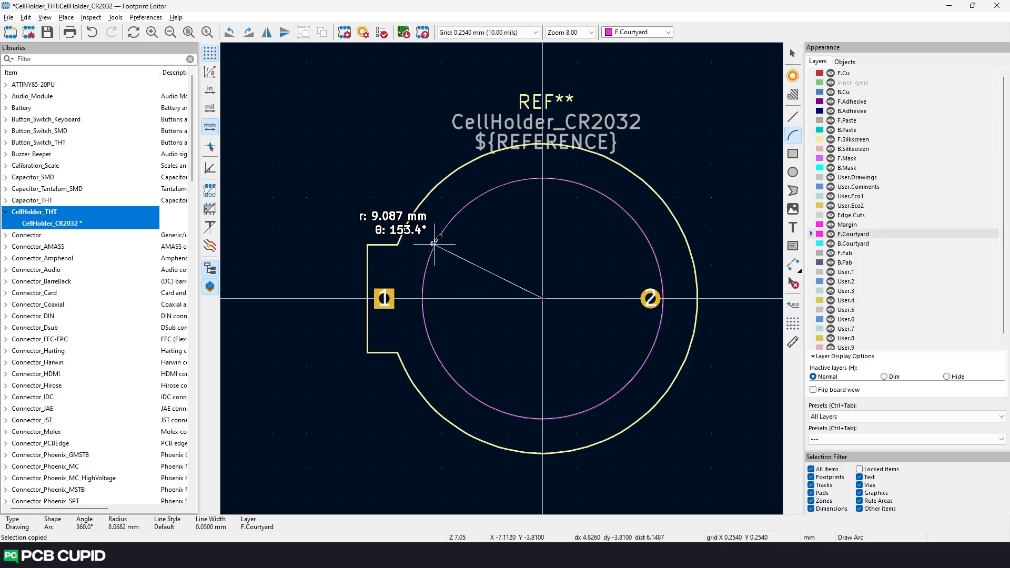
pyautogui.scroll(3, 398, 244)
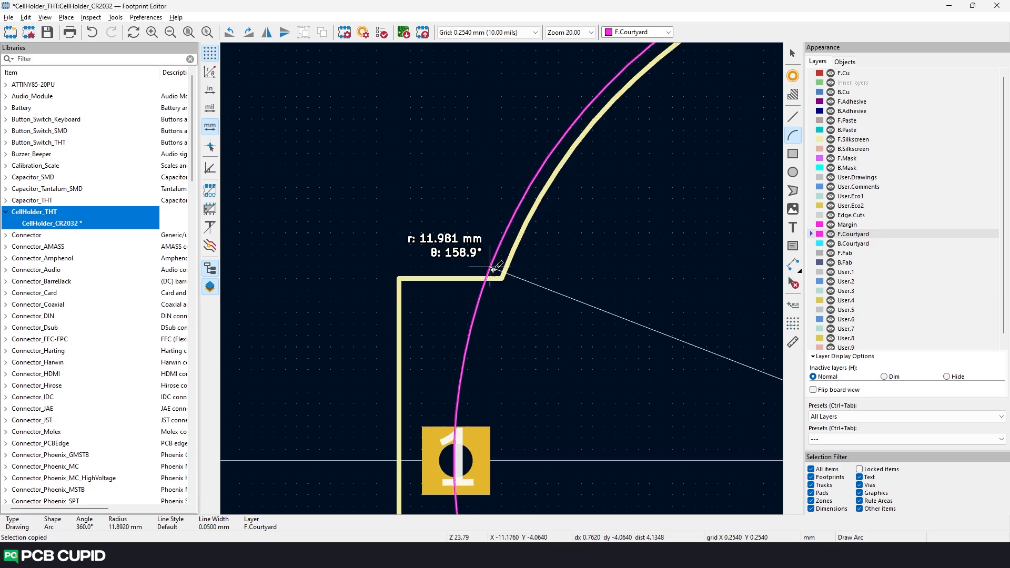
pyautogui.click(502, 263)
pyautogui.scroll(2, 520, 280)
pyautogui.click(518, 278)
# Close the courtyard with lines just outside the terminal outline, about 8.64 mm tall beside pad 1, and save the footprint.
pyautogui.hotkey('ctrl', 'shift', 'l')
pyautogui.scroll(-2, 570, 246)
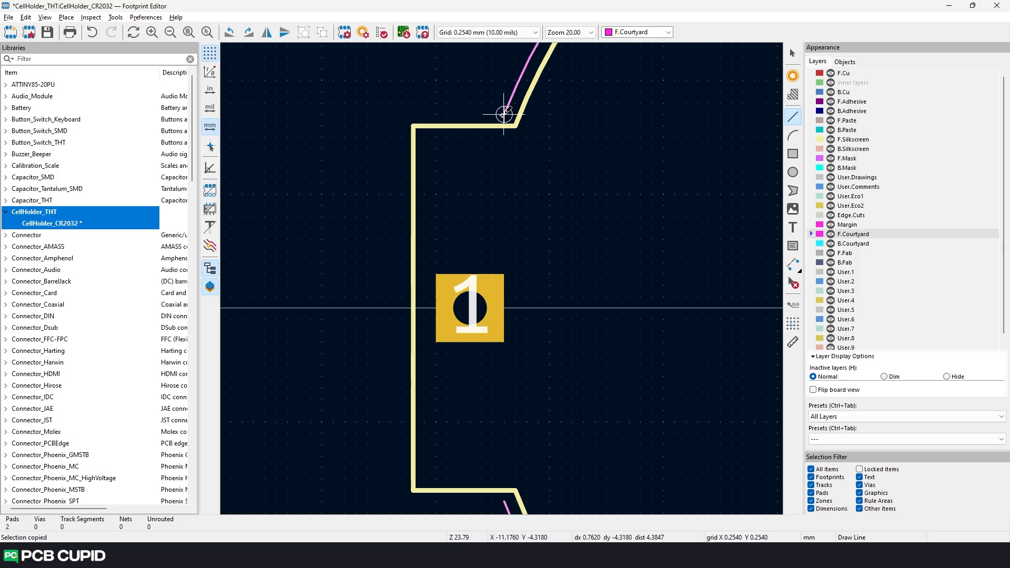
pyautogui.click(503, 114)
pyautogui.click(401, 115)
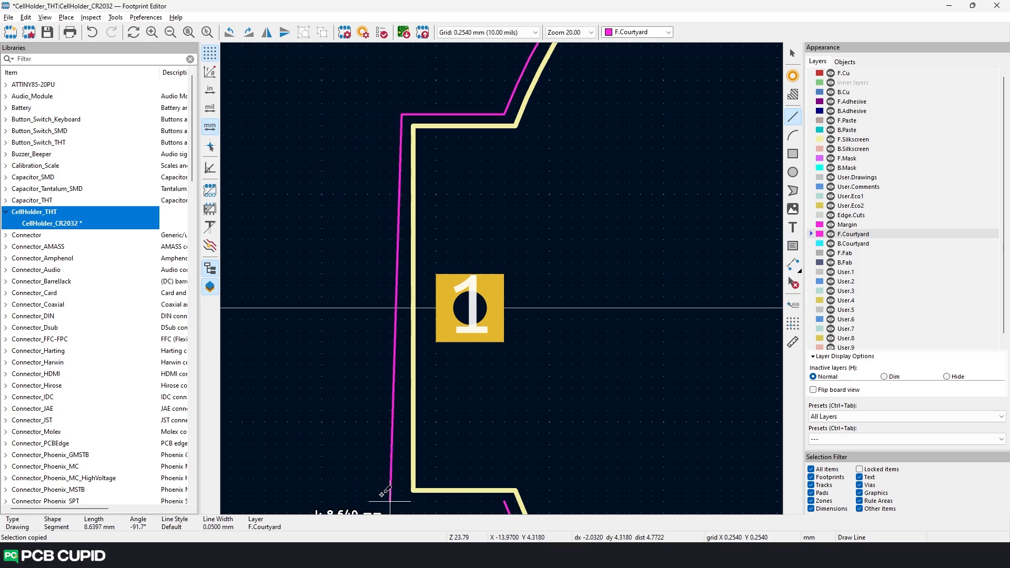
pyautogui.click(391, 356)
pyautogui.doubleClick(493, 356)
pyautogui.press('Home')
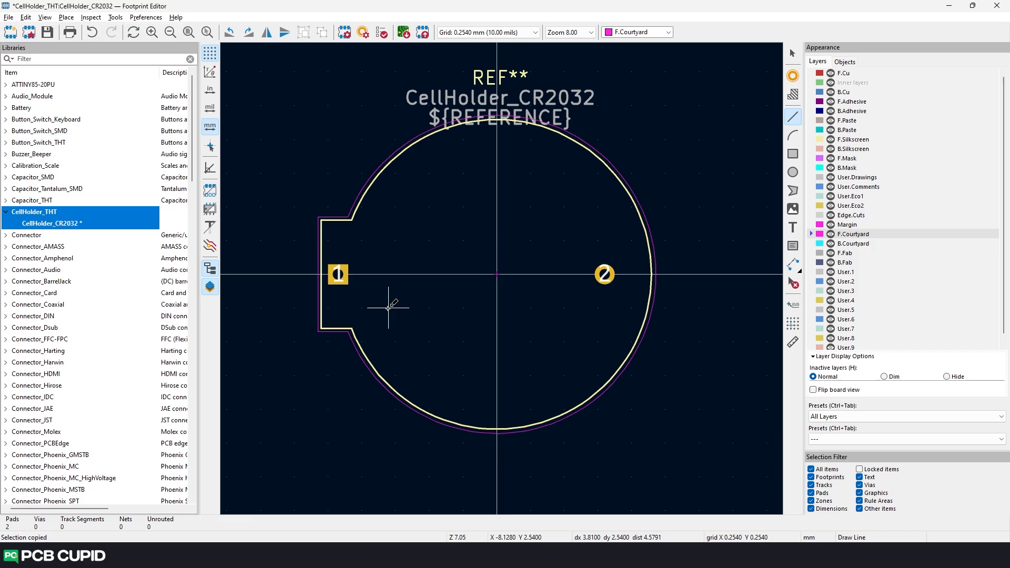
pyautogui.hotkey('ctrl', 's')
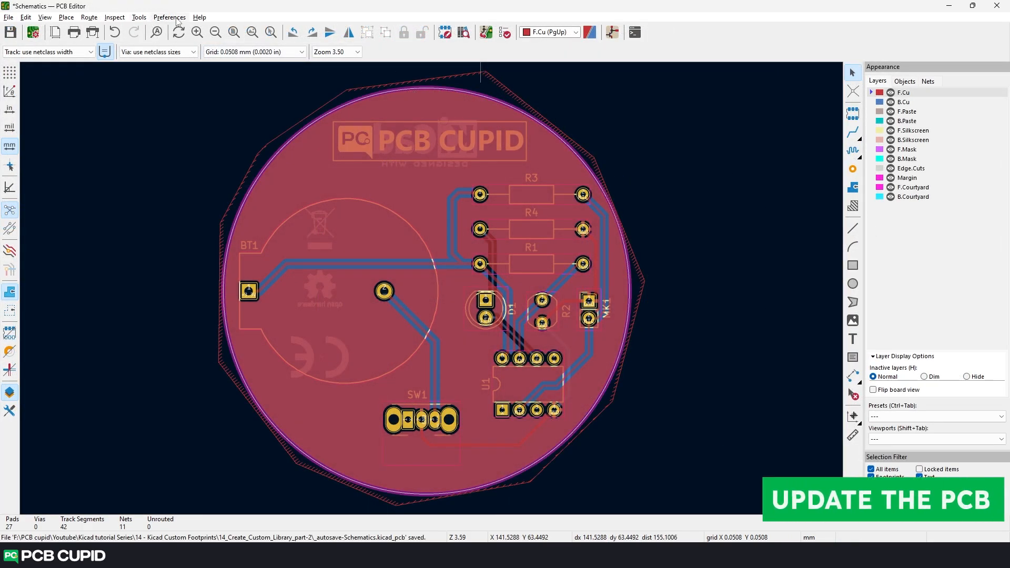
# In the PCB Editor, check the project-specific footprint libraries for CellHolder_THT and accept the library list.
pyautogui.click(174, 17)
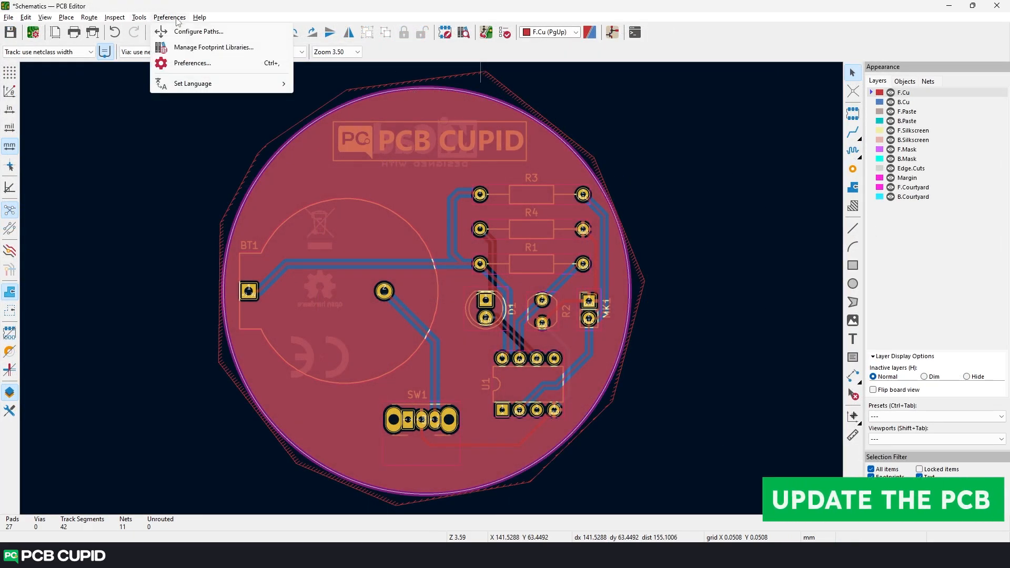
pyautogui.click(192, 49)
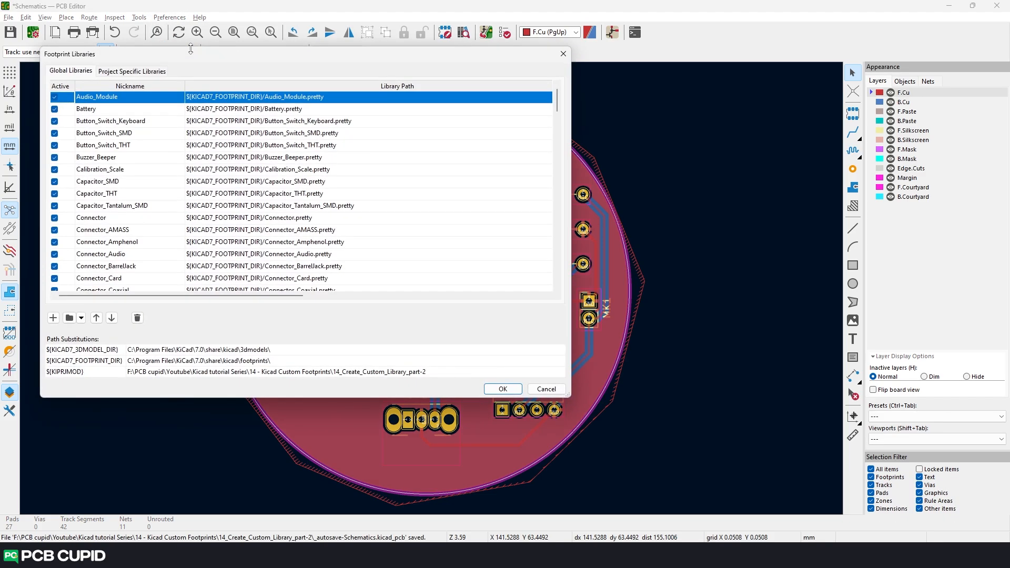
pyautogui.click(151, 74)
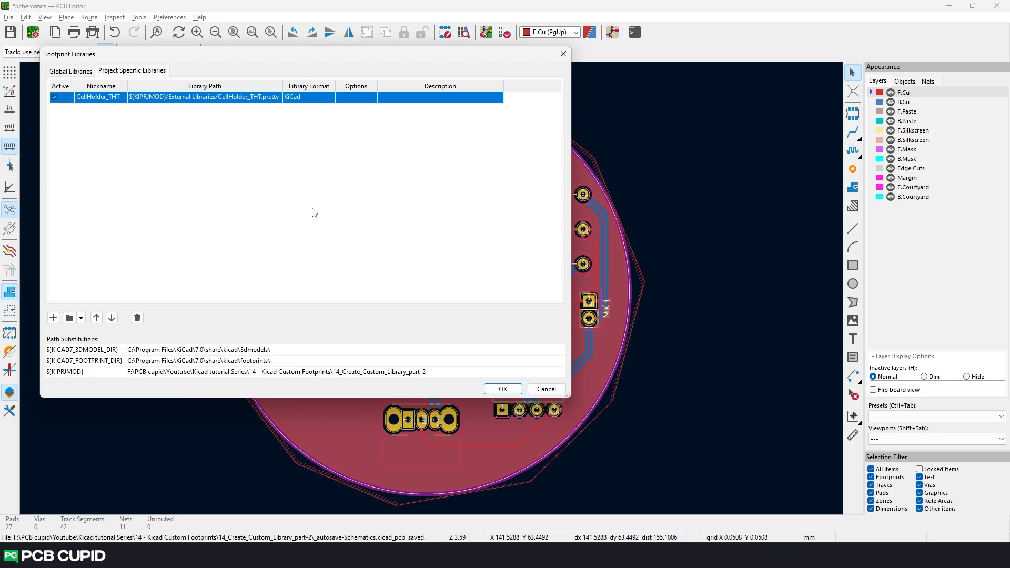
pyautogui.click(502, 389)
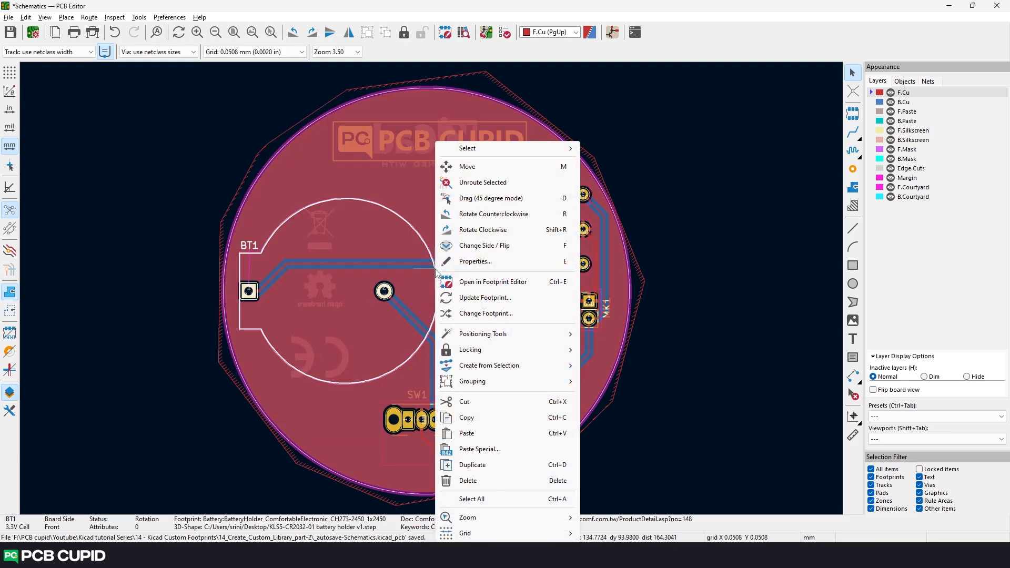
# Change the footprint of BT1 to CellHolder_THT:CellHolder_CR2032.
pyautogui.click(485, 314)
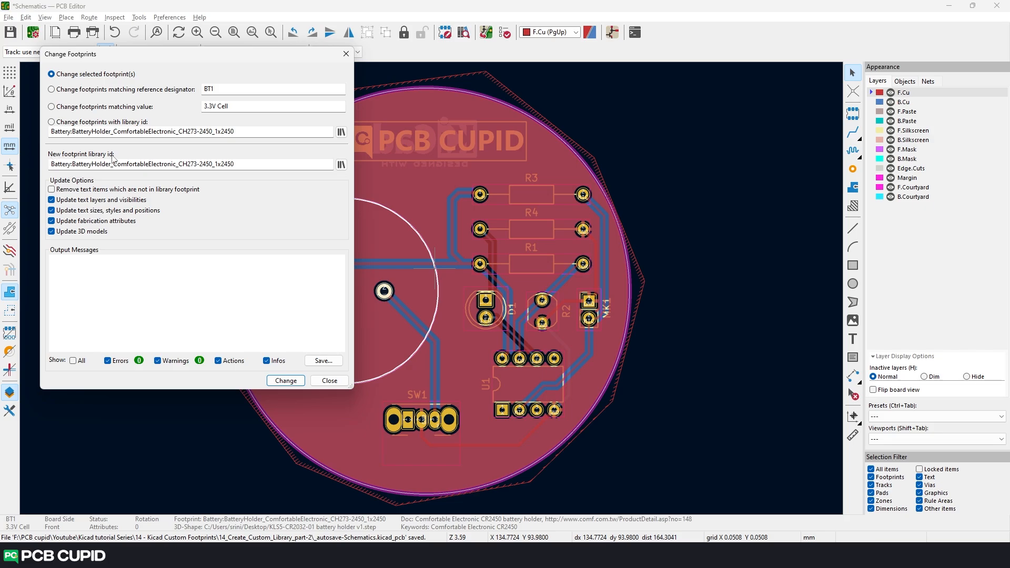
pyautogui.click(339, 167)
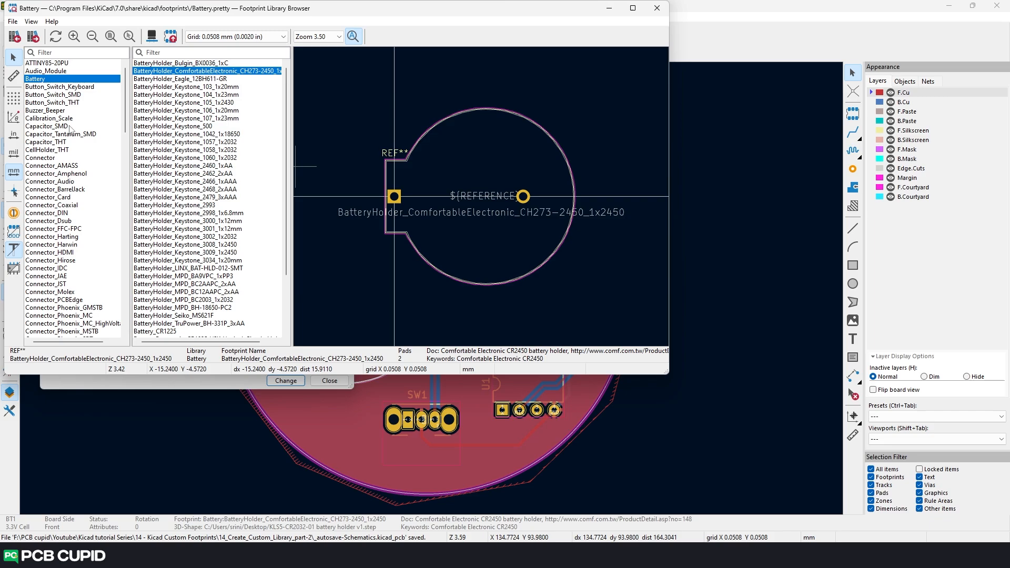
pyautogui.scroll(-1, 70, 129)
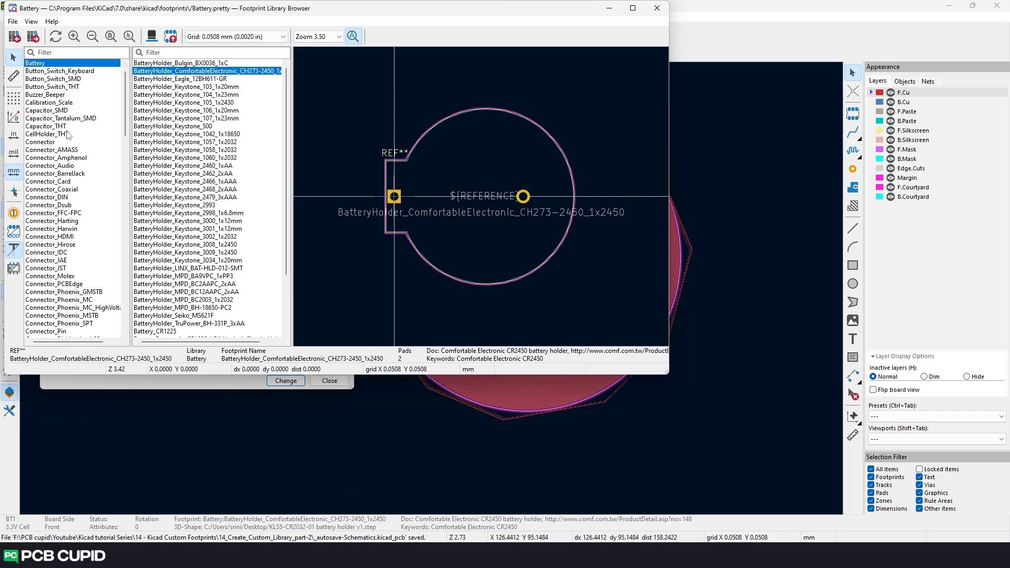
pyautogui.click(46, 134)
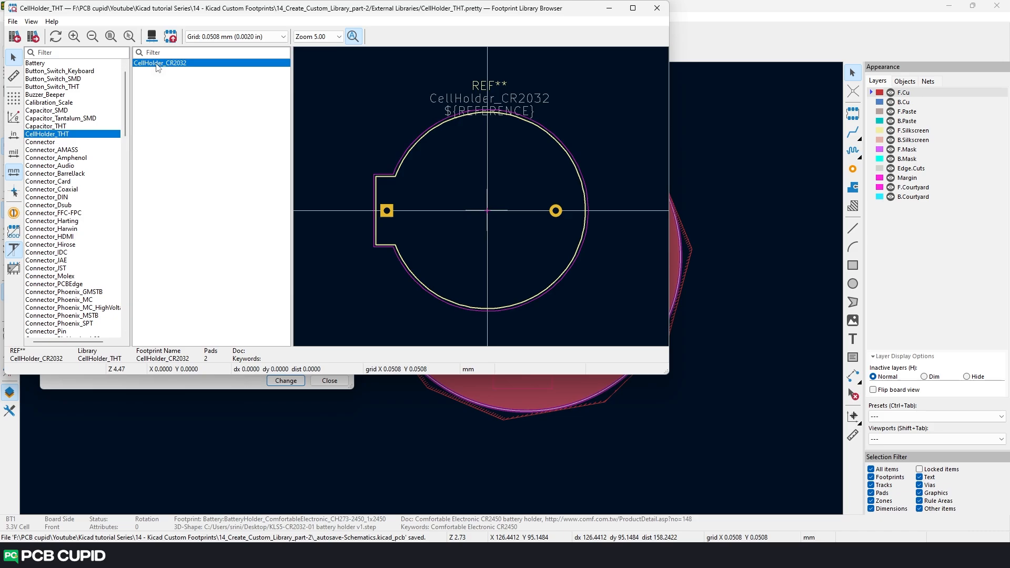
pyautogui.doubleClick(158, 63)
pyautogui.click(284, 381)
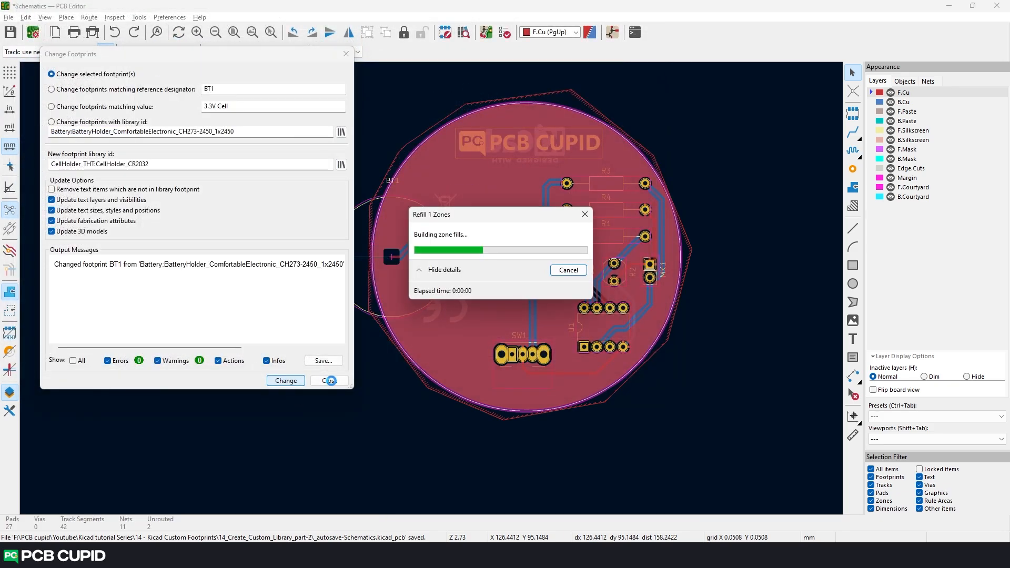
pyautogui.click(329, 380)
# Move BT1 so its pads meet the existing tracks inside the board outline, and inspect the board in the 3D viewer.
pyautogui.scroll(2, 342, 261)
pyautogui.scroll(-2, 468, 299)
pyautogui.moveTo(427, 287); pyautogui.dragTo(424, 289)
pyautogui.scroll(3, 505, 283)
pyautogui.scroll(-2, 210, 279)
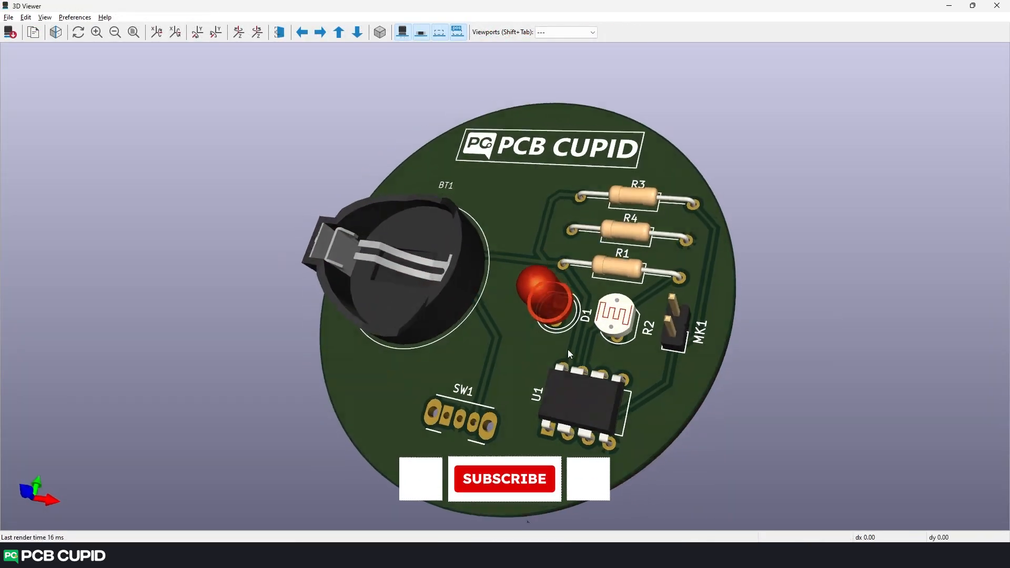
pyautogui.moveTo(561, 336); pyautogui.dragTo(311, 416)
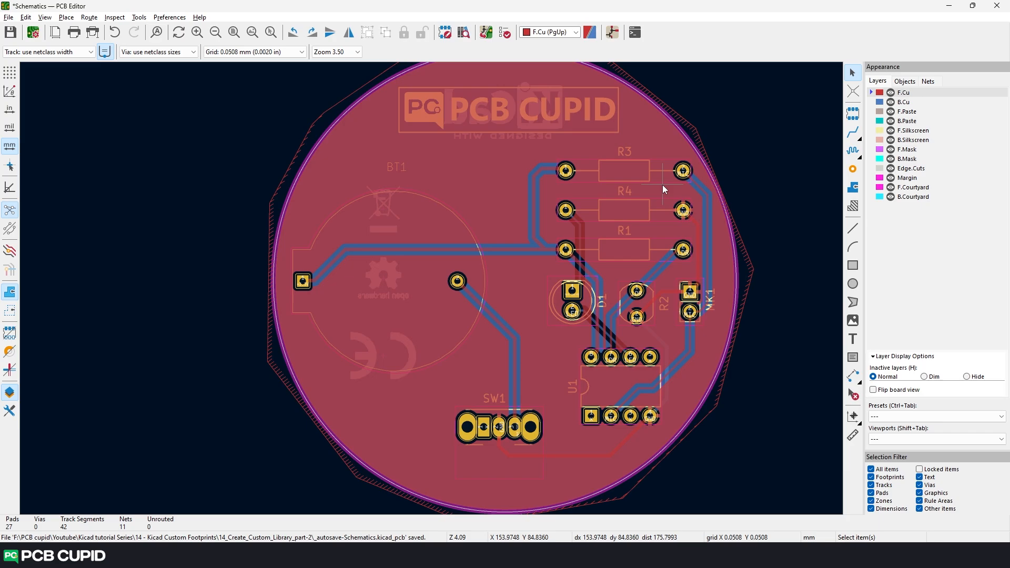
# Add the ATTINY85-20PU folder from External Libraries/Snap EDA Library to the project-specific footprint libraries.
pyautogui.click(170, 18)
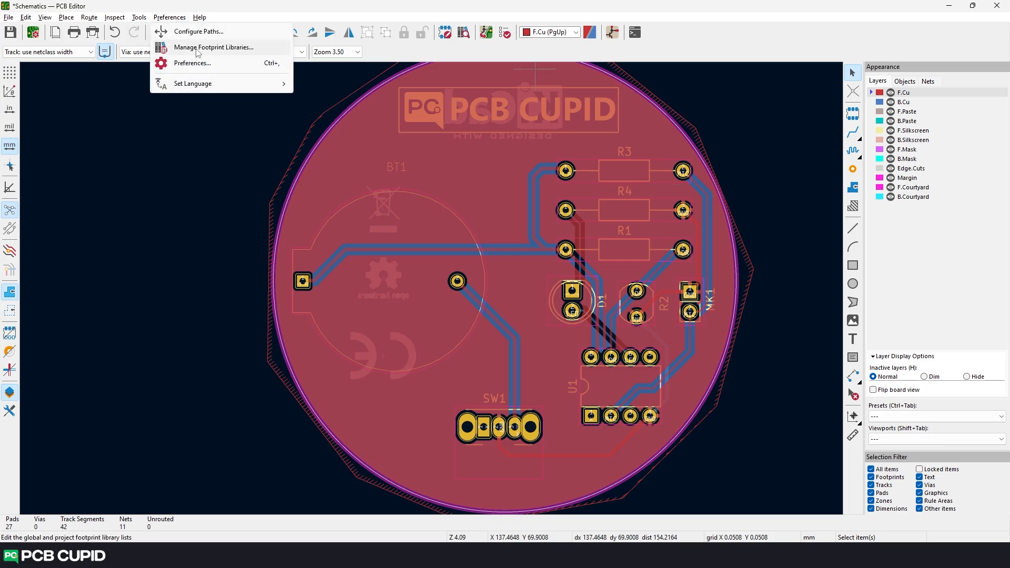
pyautogui.click(197, 48)
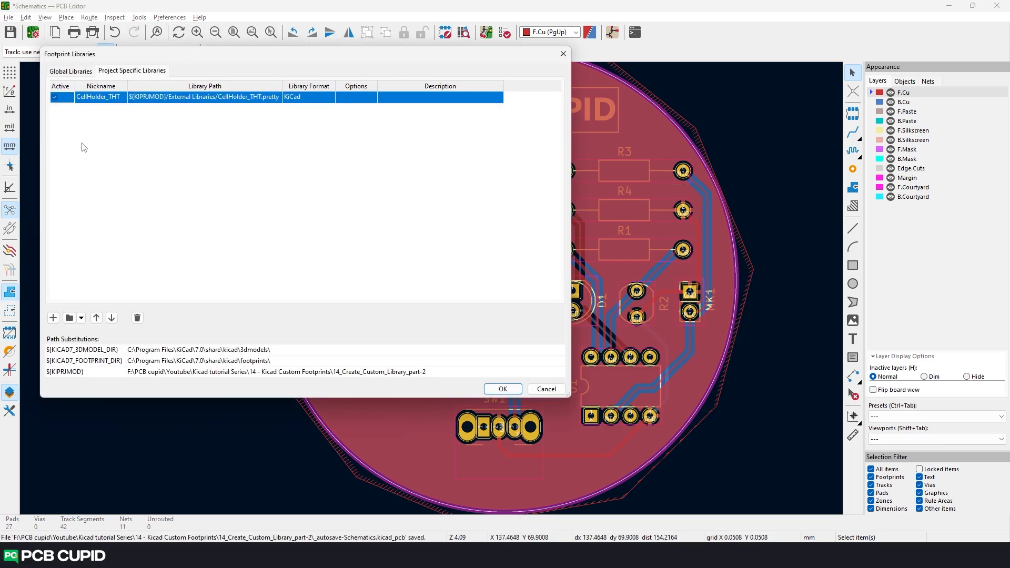
pyautogui.click(68, 319)
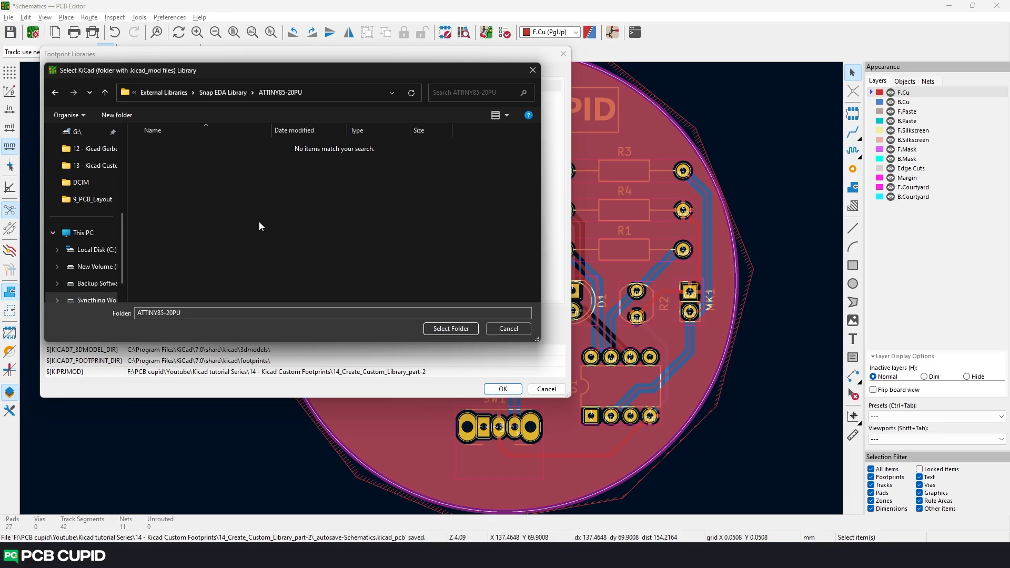
pyautogui.click(450, 328)
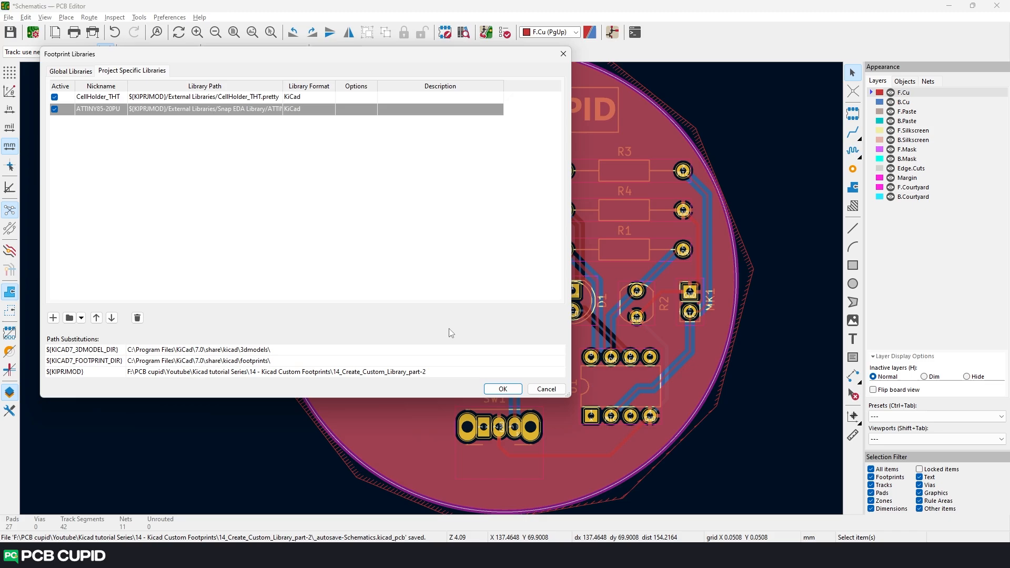
pyautogui.click(503, 389)
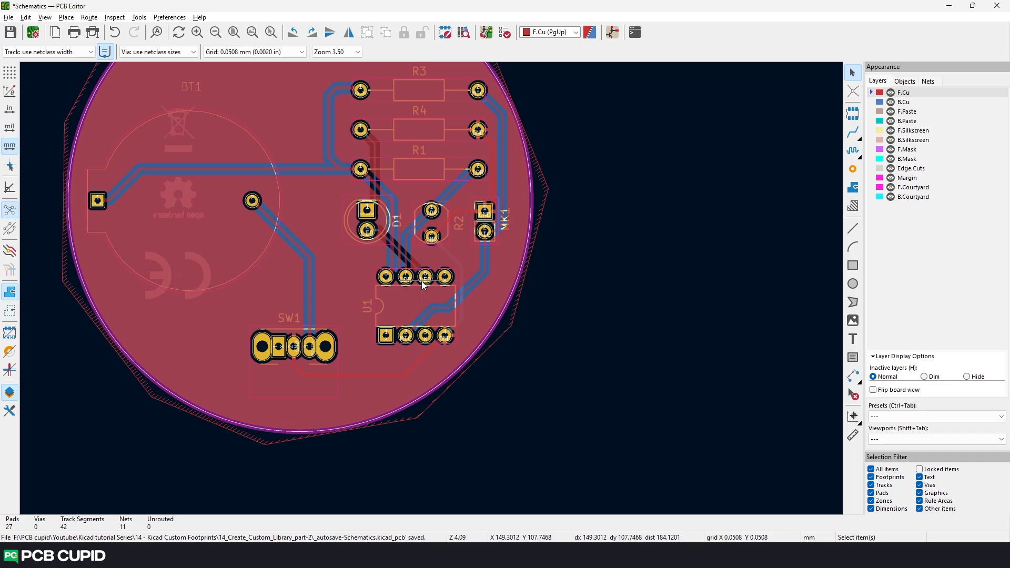
# Select the ATtiny85 footprint U1 on the board and start changing its footprint.
pyautogui.doubleClick(421, 281)
pyautogui.press('Escape')
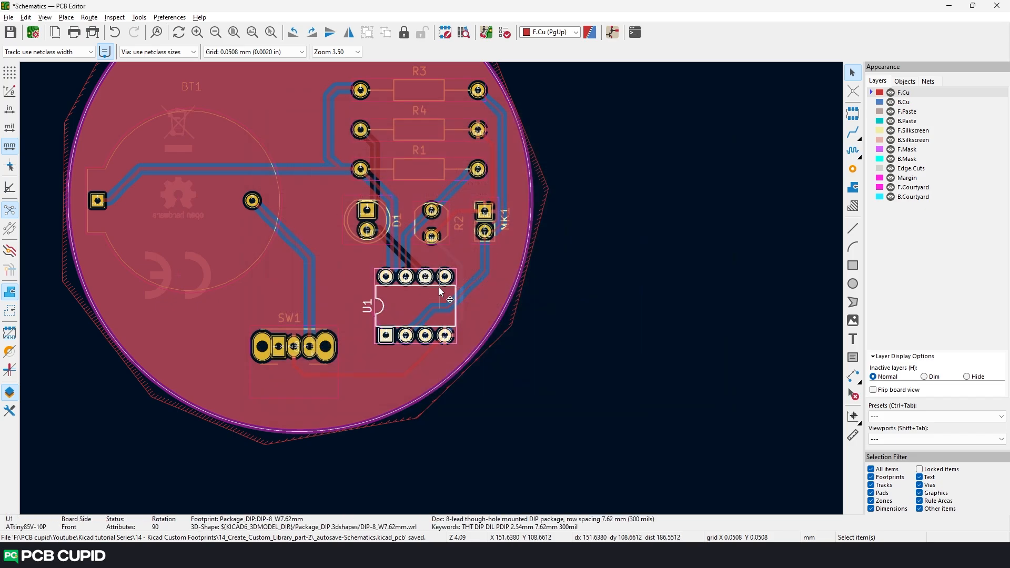
pyautogui.rightClick(439, 287)
pyautogui.click(484, 374)
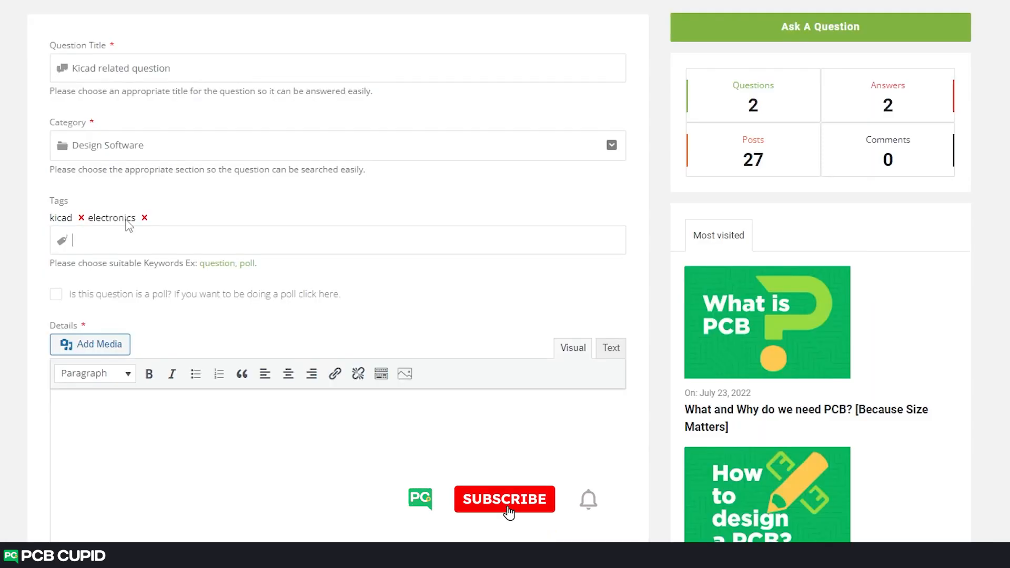
# In the PCB Cupid web forum's question form, enter "How to install kicad in Mac?" as the question details.
pyautogui.scroll(-4, 124, 221)
pyautogui.click(140, 250)
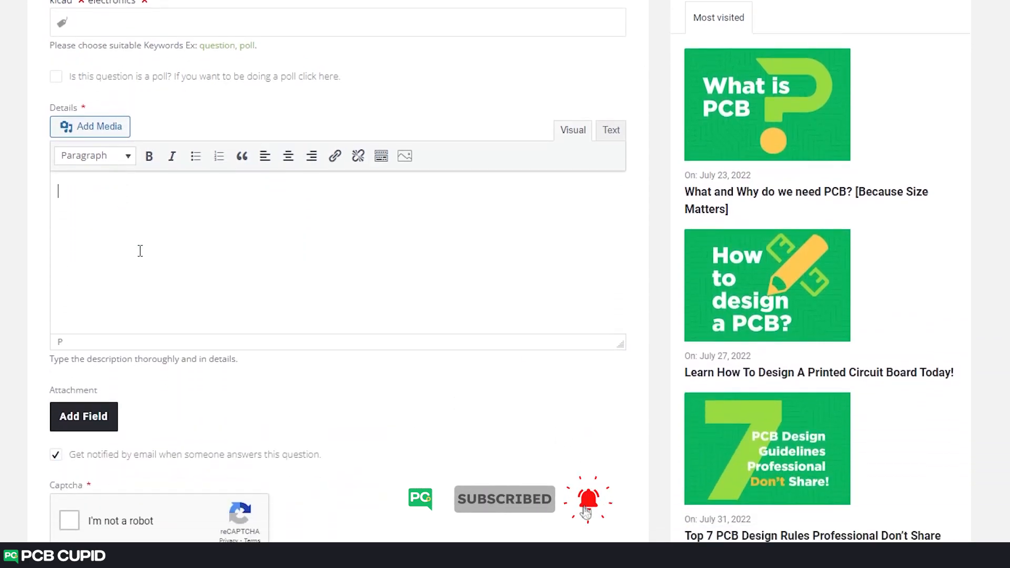
pyautogui.write('How to')
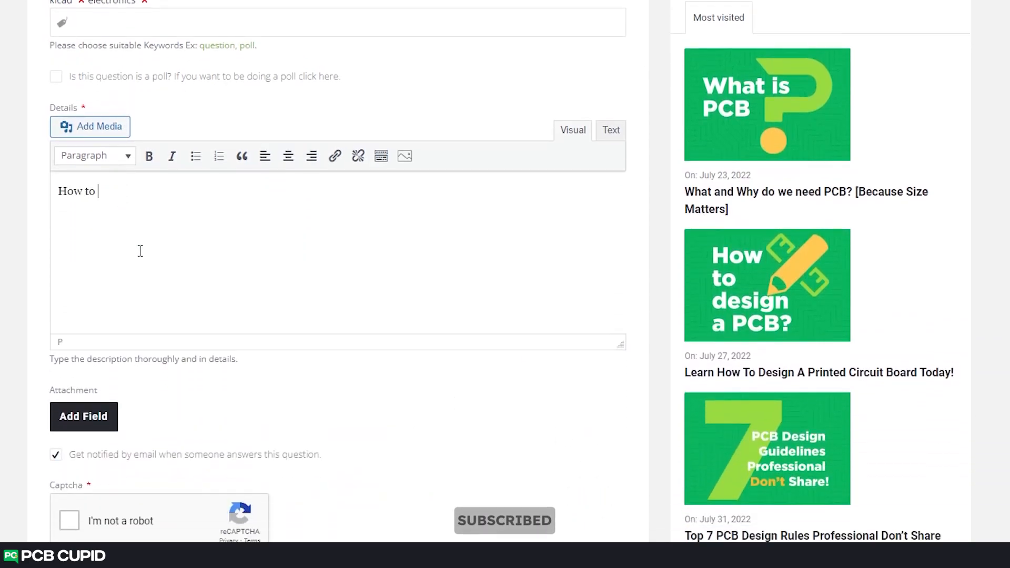
pyautogui.write(' install ')
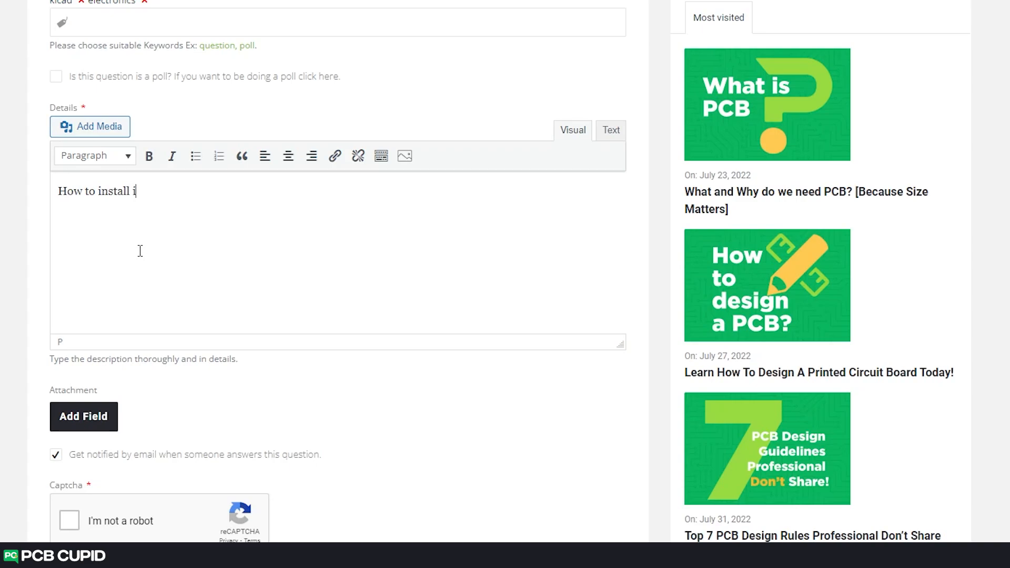
pyautogui.write('kicad in Mac?')
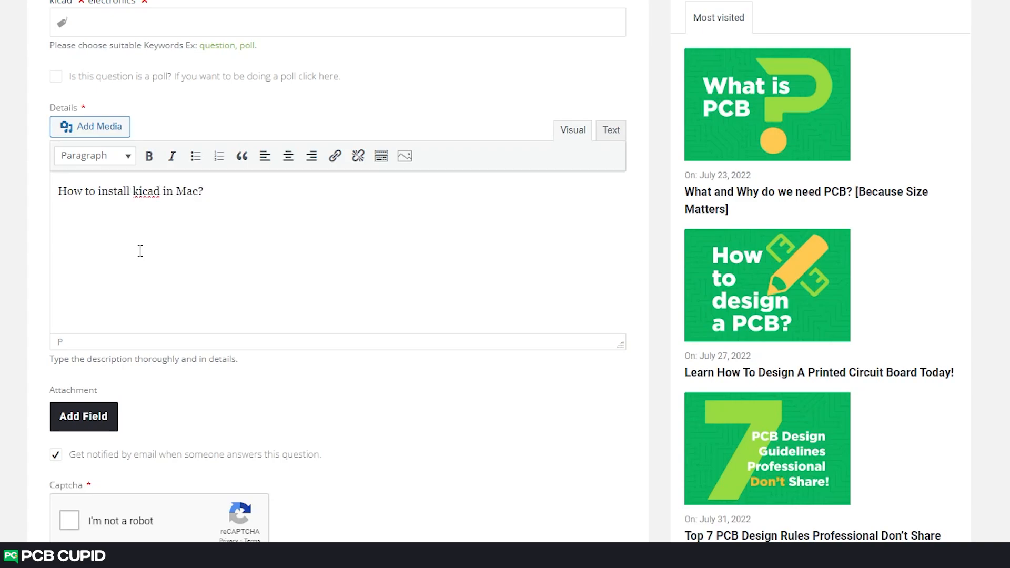
pyautogui.scroll(-2, 142, 251)
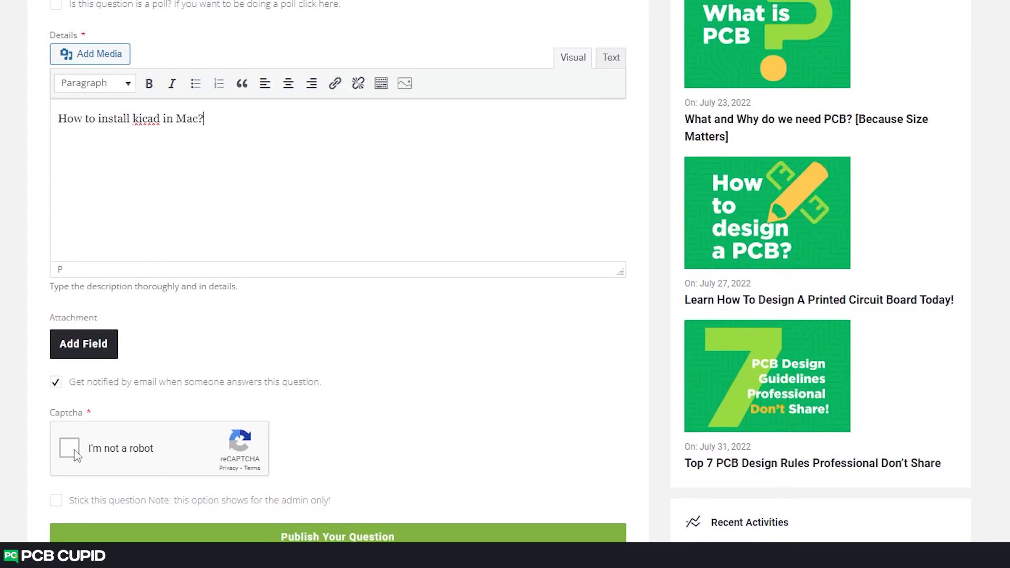